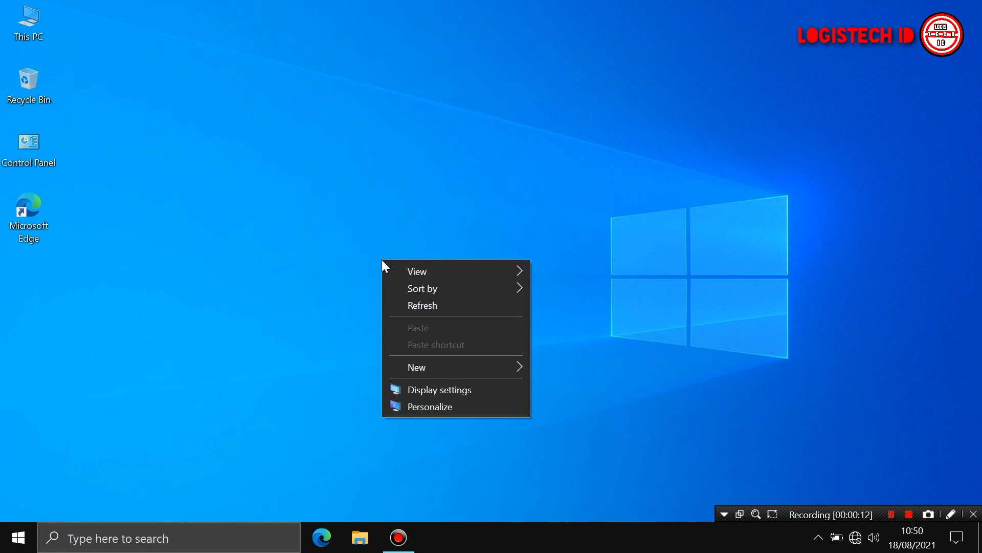
Refresh the desktop several times from its right-click menu
right_click(410, 226)
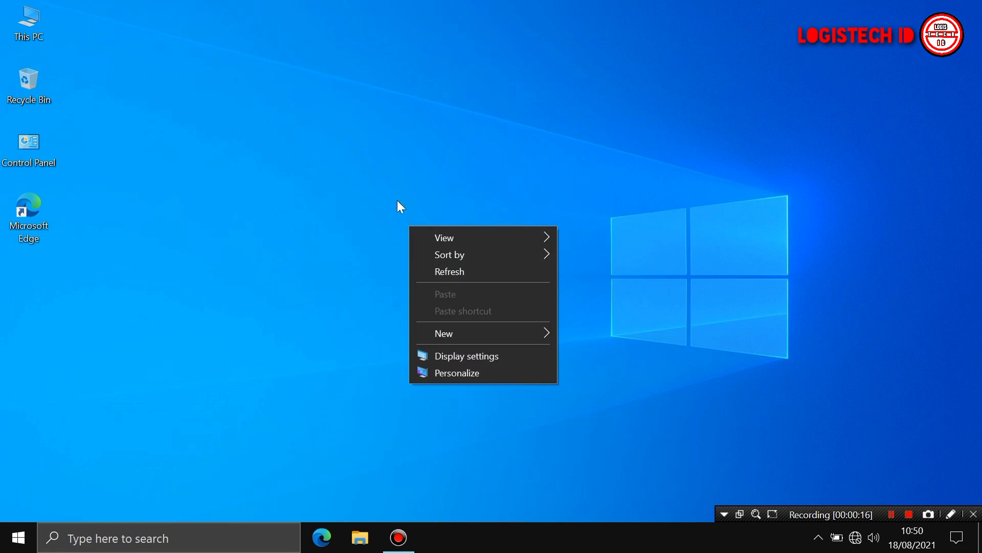
right_click(388, 181)
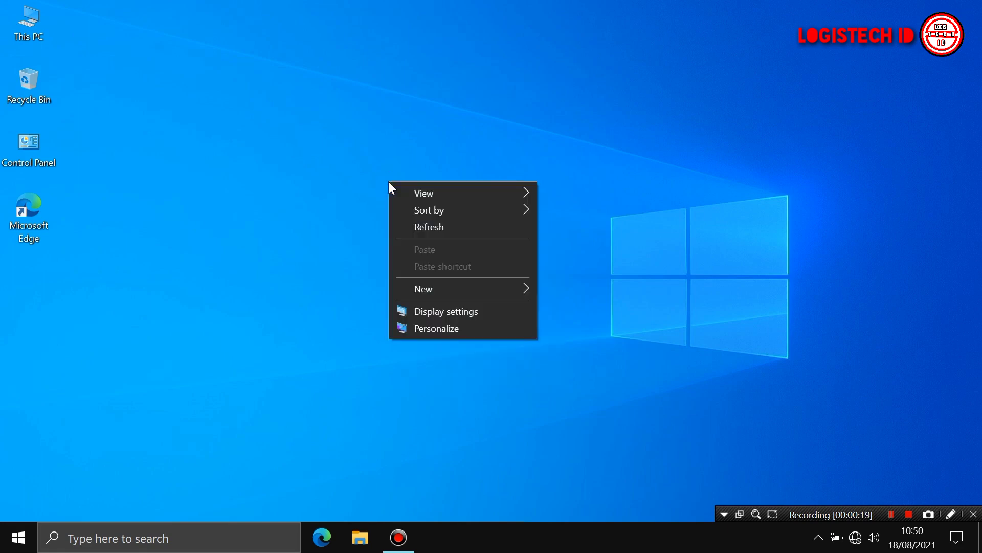
right_click(346, 198)
left_click(384, 247)
right_click(376, 246)
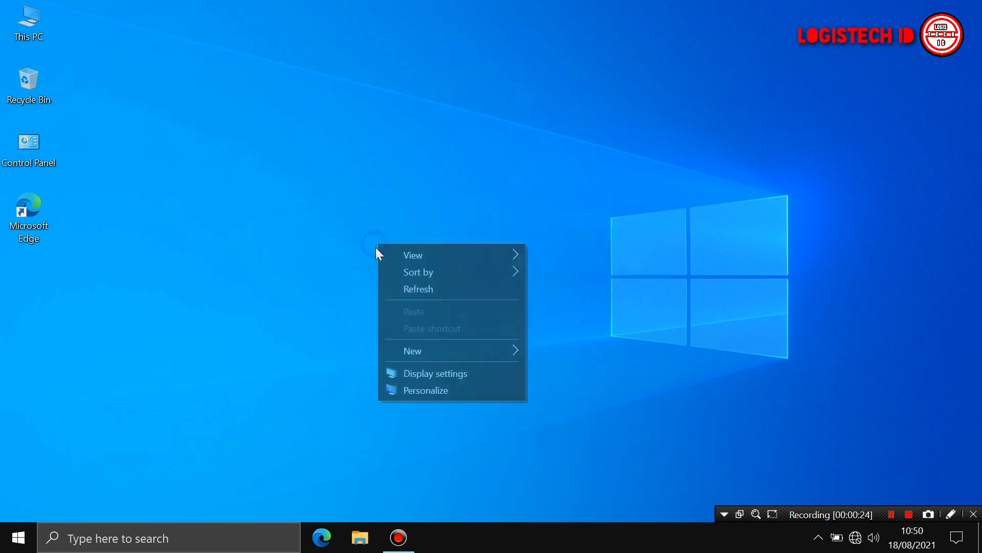
left_click(423, 287)
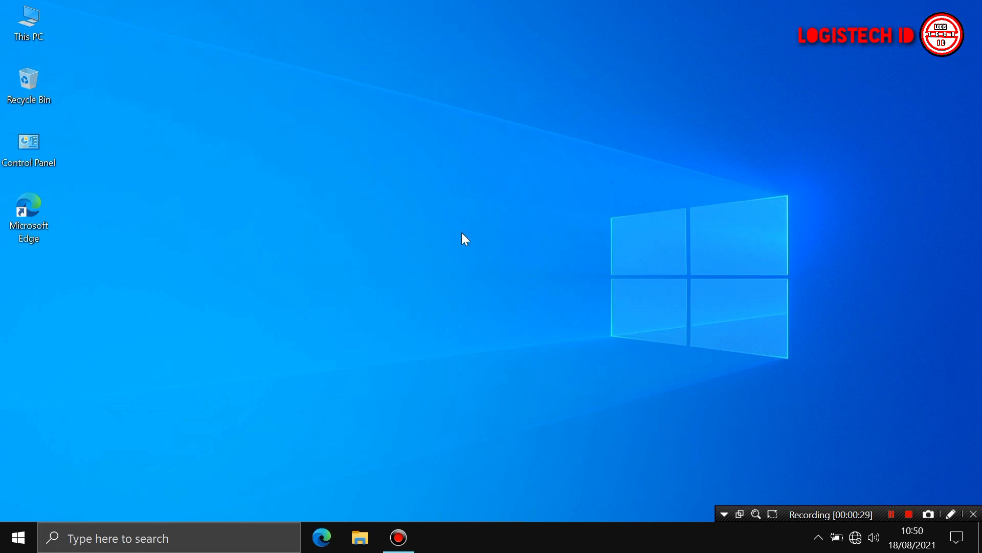
Check the installed Microsoft 365 version in Control Panel's programs list, then close it
left_click(191, 536)
type("c")
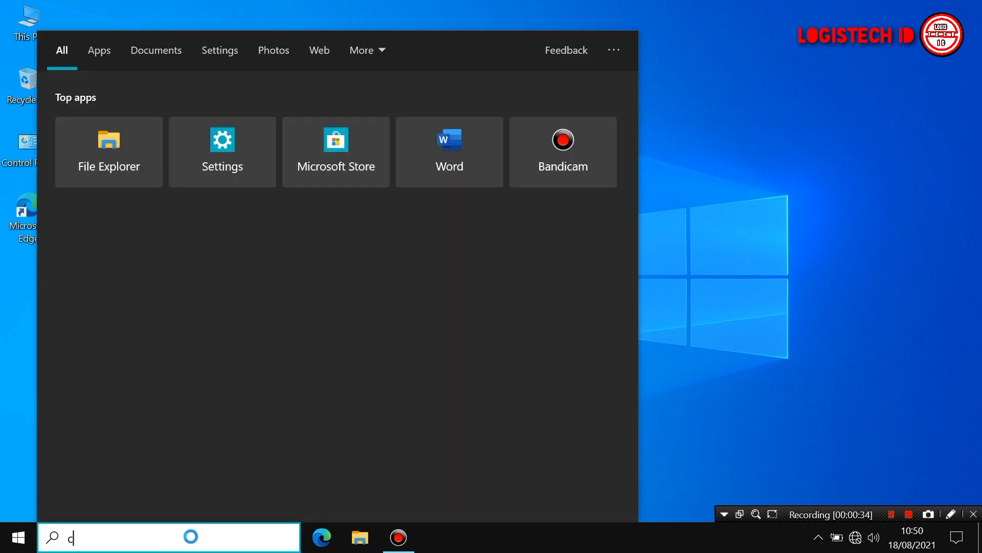
type("ontrol")
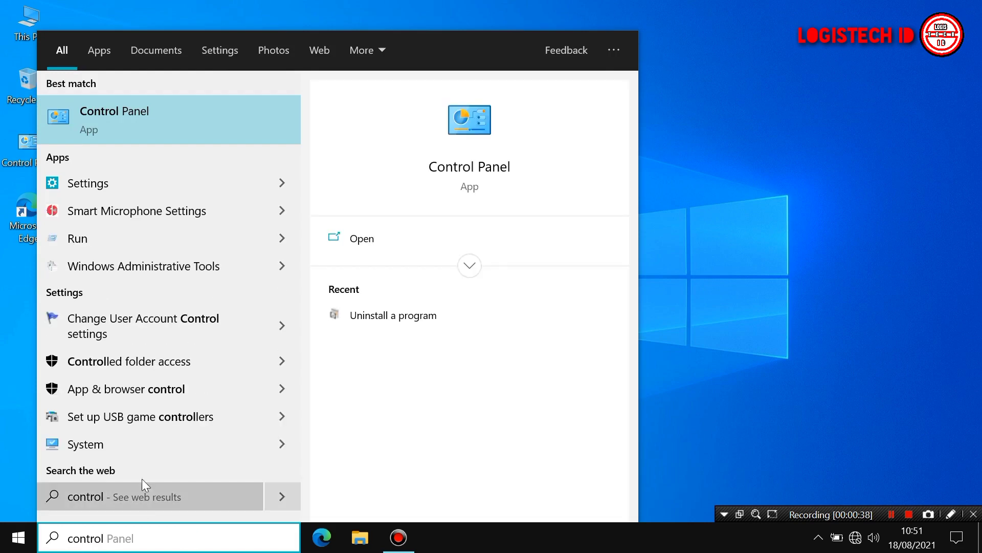
left_click(137, 118)
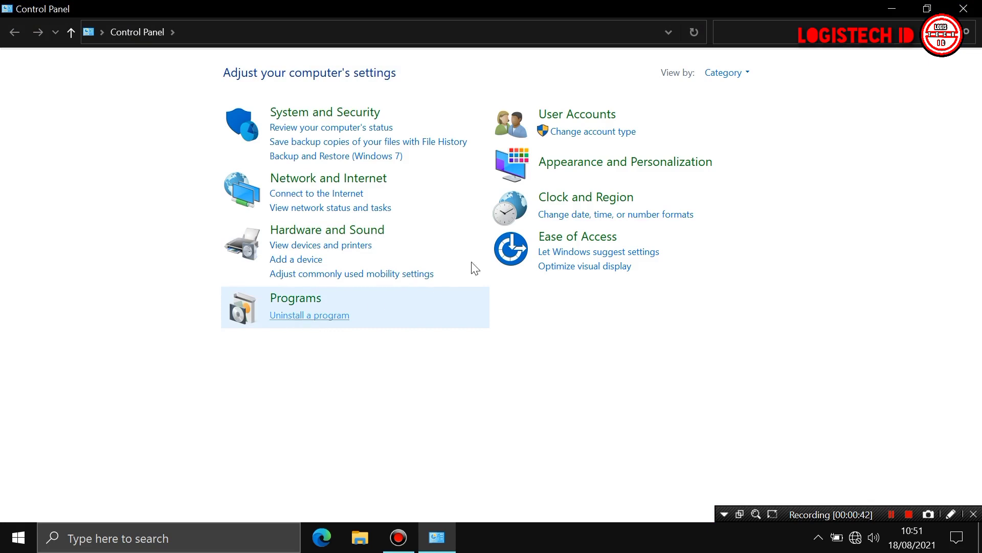
left_click(727, 73)
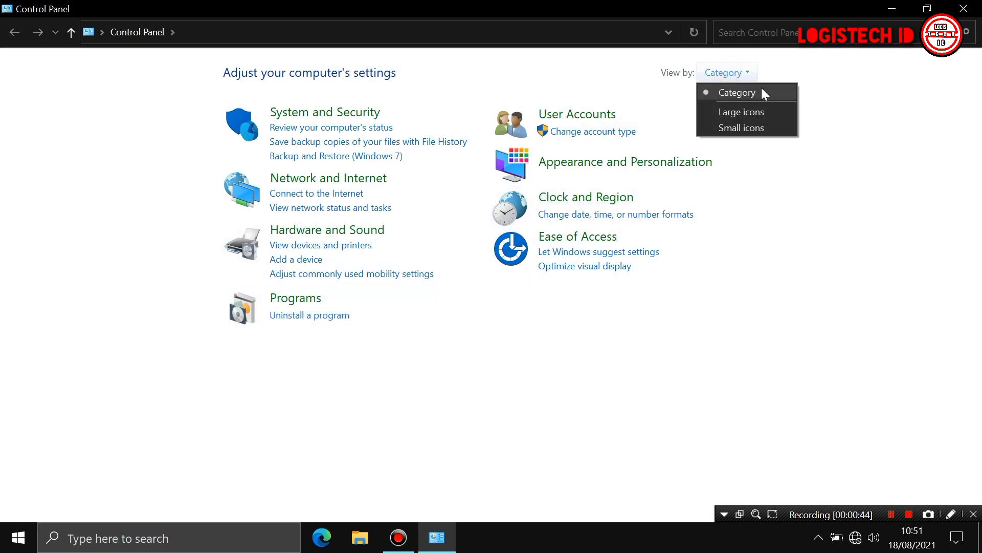
left_click(296, 318)
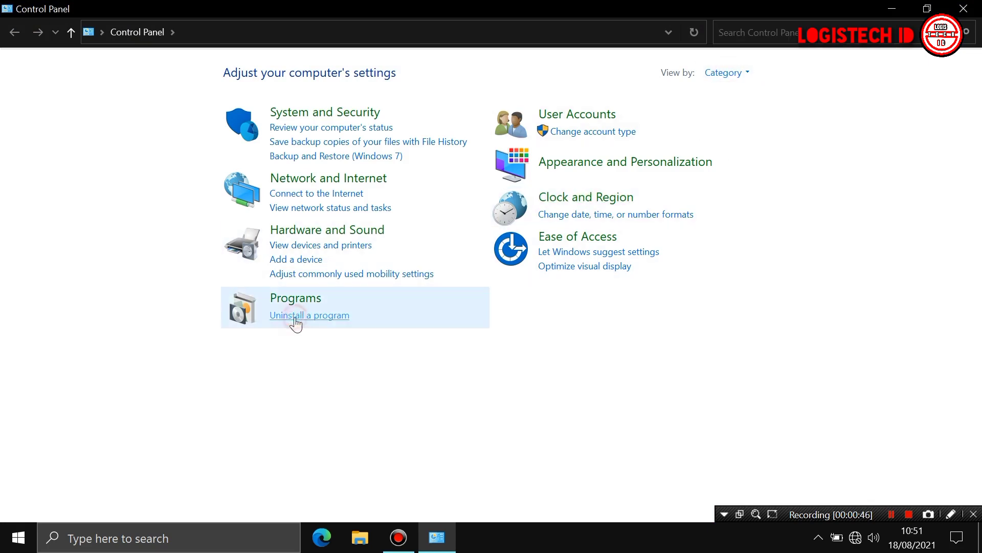
left_click(297, 318)
left_click(228, 229)
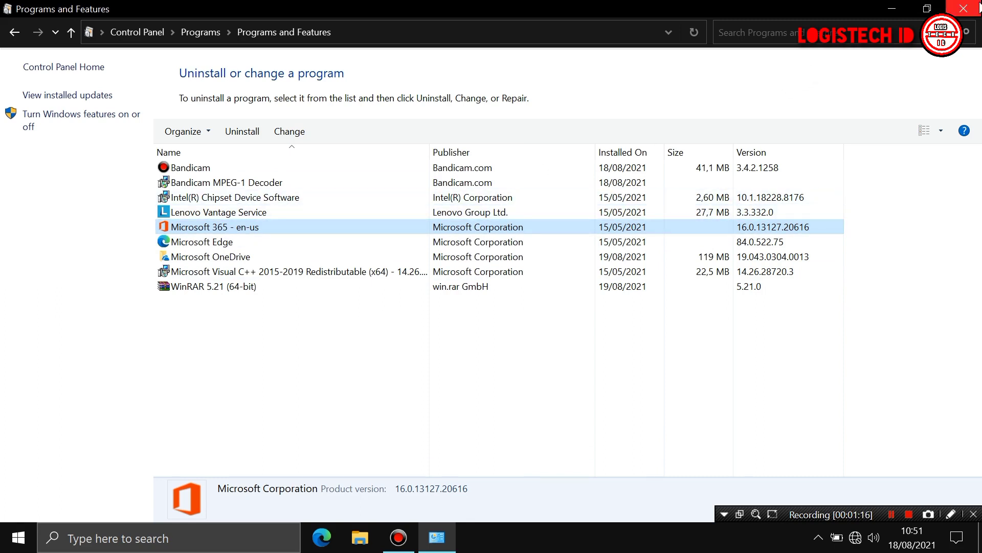
left_click(964, 11)
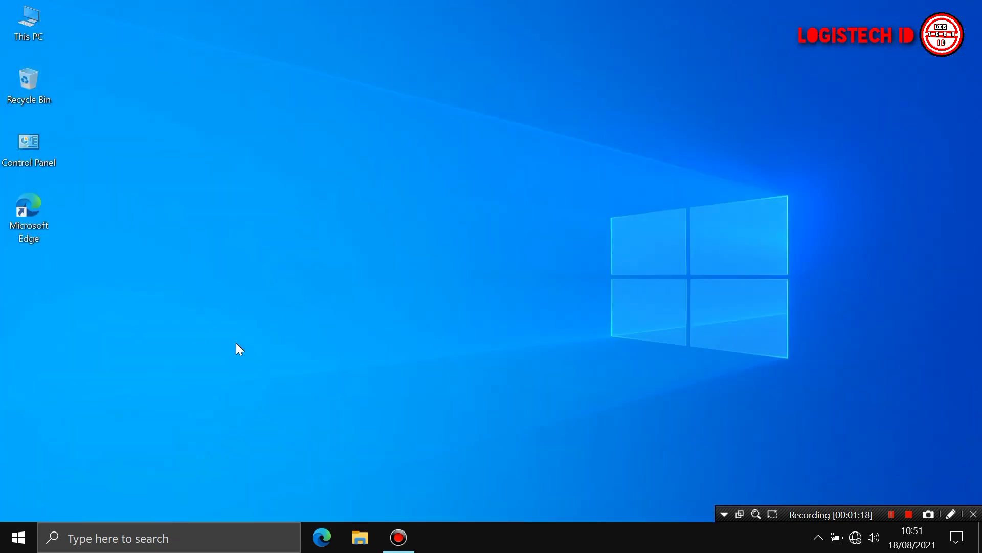
Refresh the desktop and open Word's file location from the Start menu app list
right_click(302, 324)
left_click(344, 372)
left_click(15, 537)
scroll(98, 329, "down", 15)
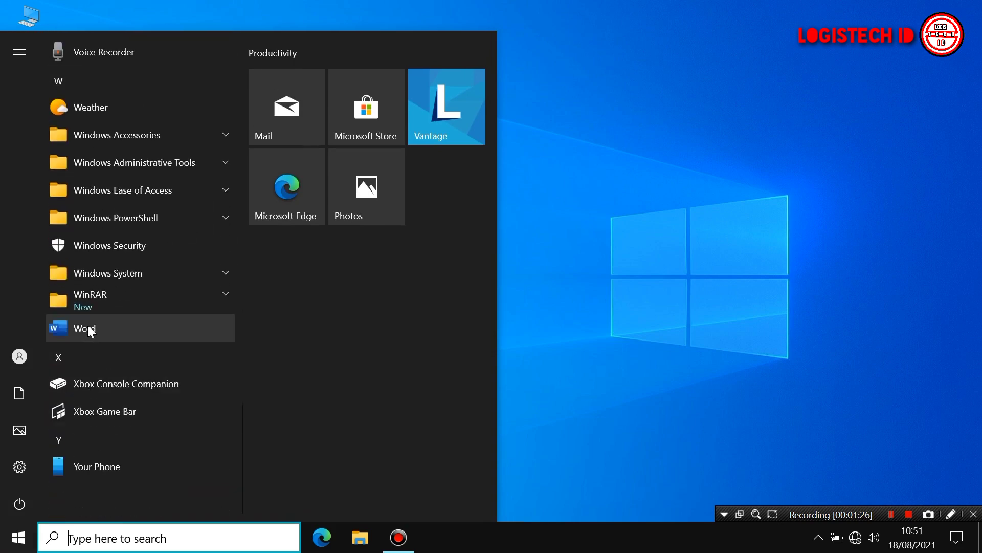
right_click(127, 325)
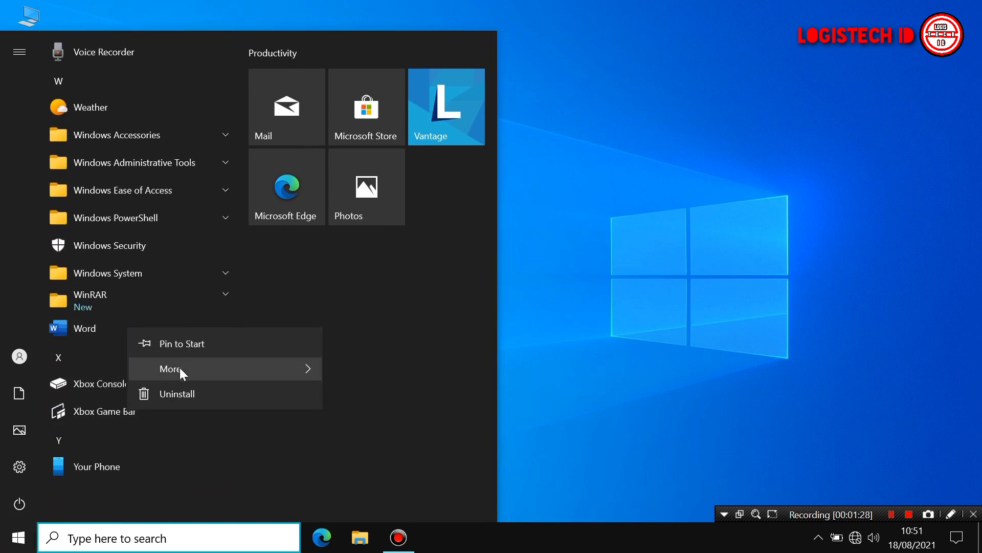
mouse_move(301, 364)
left_click(377, 429)
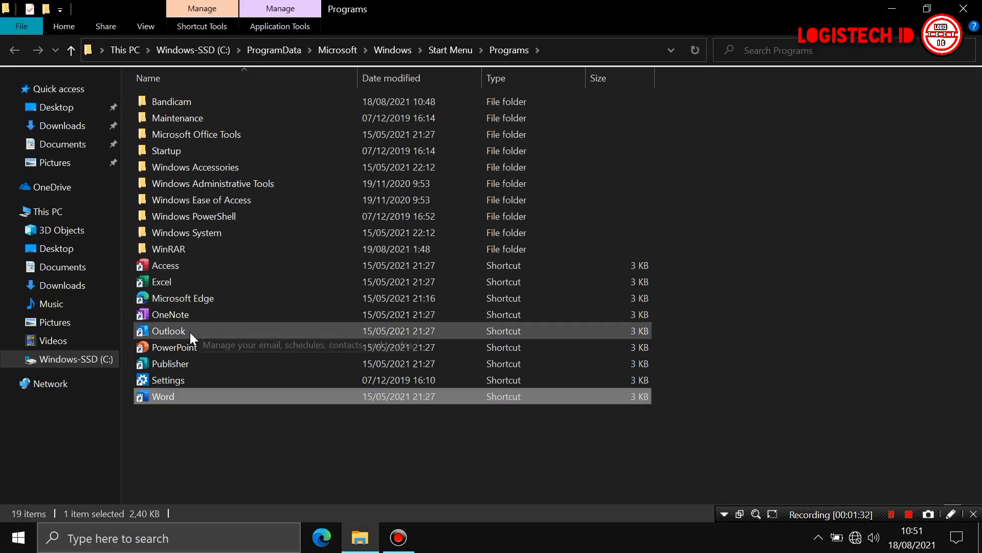
Send Excel, PowerPoint and Word shortcuts to the desktop and minimise the folder window
left_click(177, 287, "ctrl")
left_click(179, 345, "ctrl")
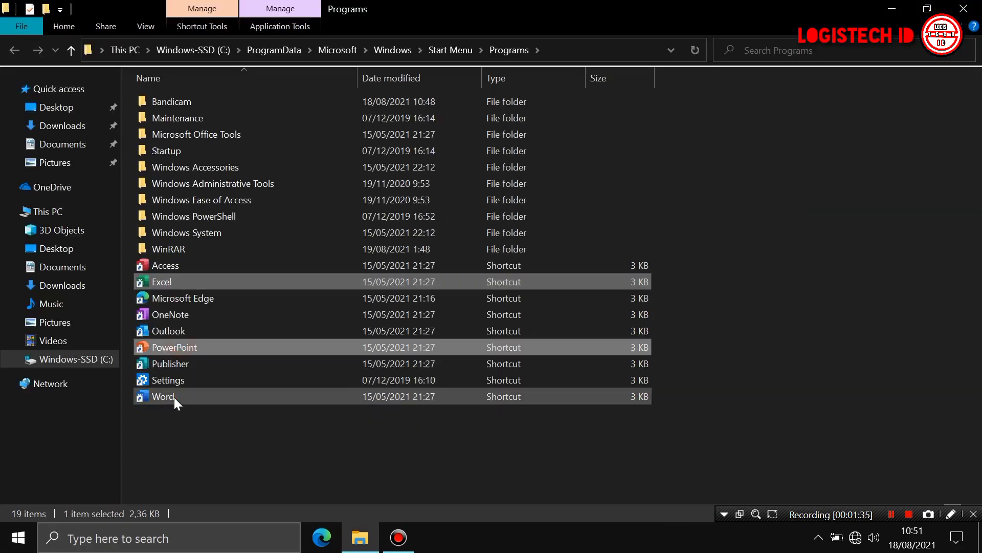
left_click(174, 398, "ctrl")
right_click(174, 398)
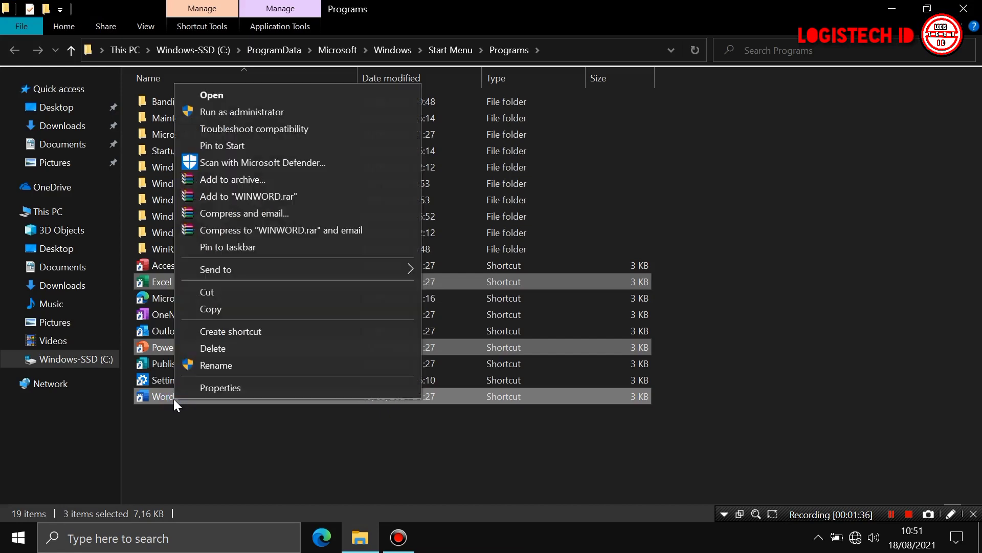
mouse_move(406, 267)
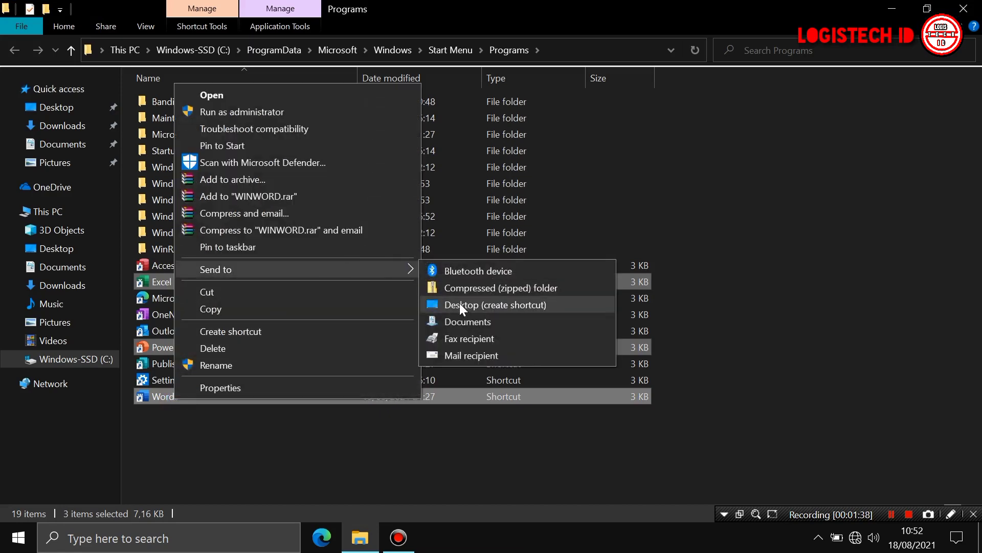
left_click(461, 303)
left_click(891, 8)
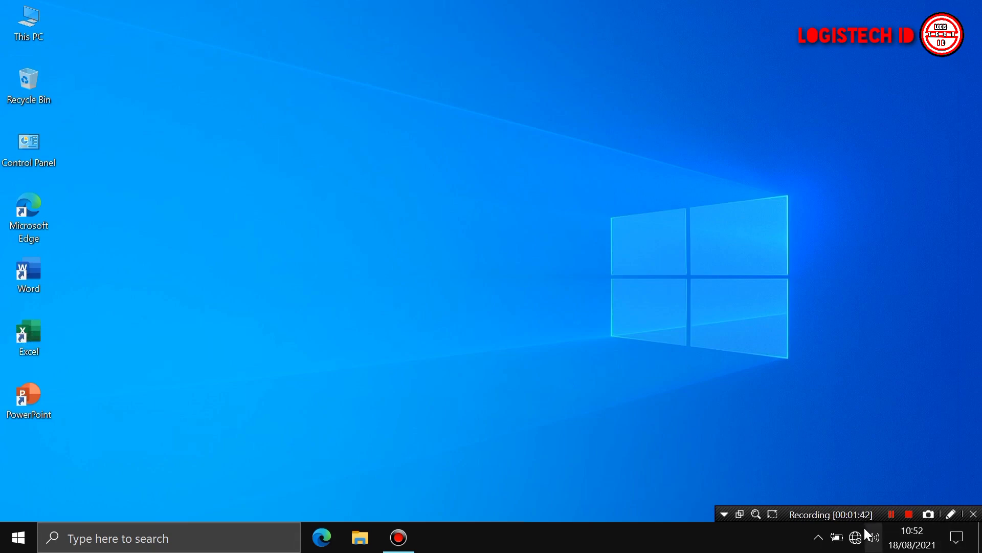
Join the secured Asteroid Wi-Fi network from the taskbar and close the network list
left_click(854, 540)
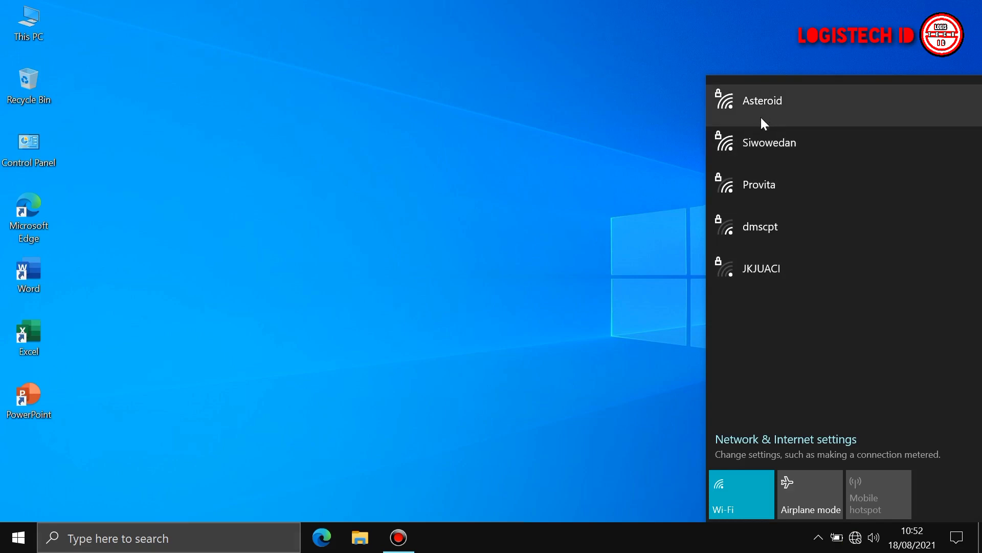
left_click(762, 113)
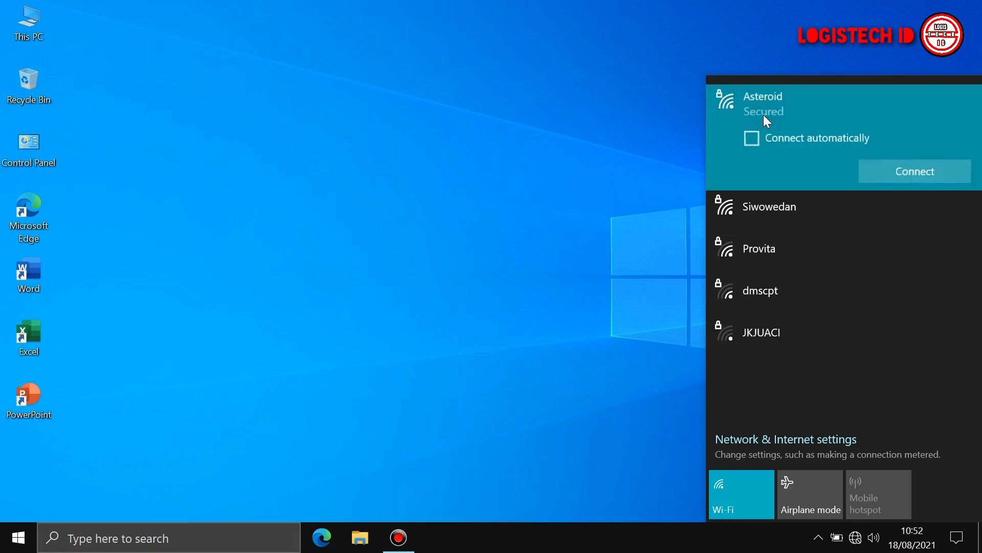
left_click(880, 170)
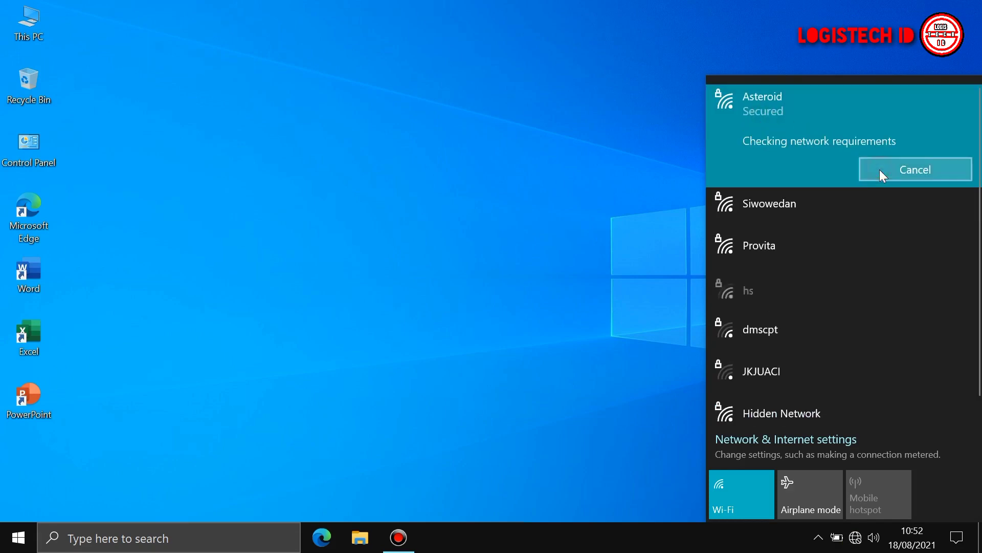
left_click(491, 352)
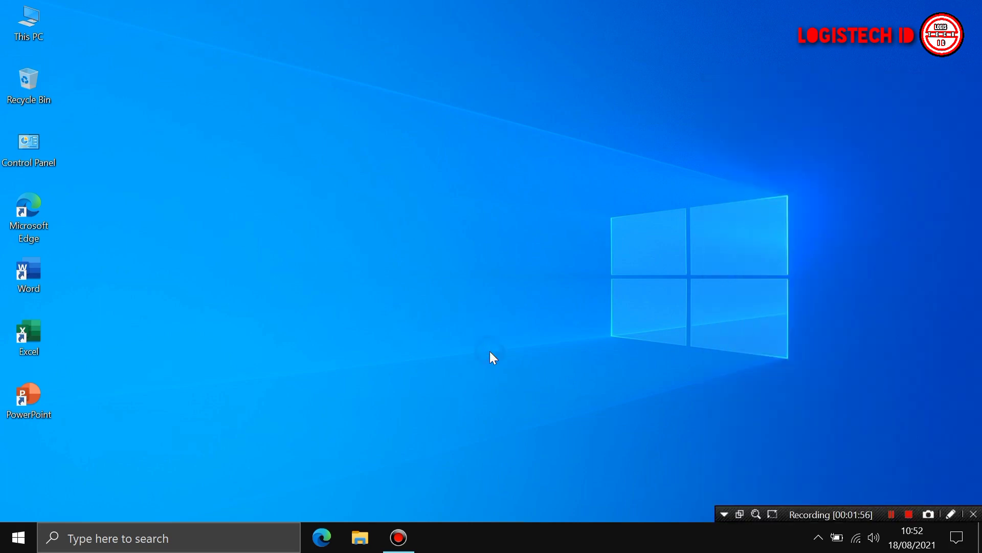
Sort desktop icons by name, then launch Edge and dismiss its sync and translation prompts
right_click(483, 422)
left_click(640, 406)
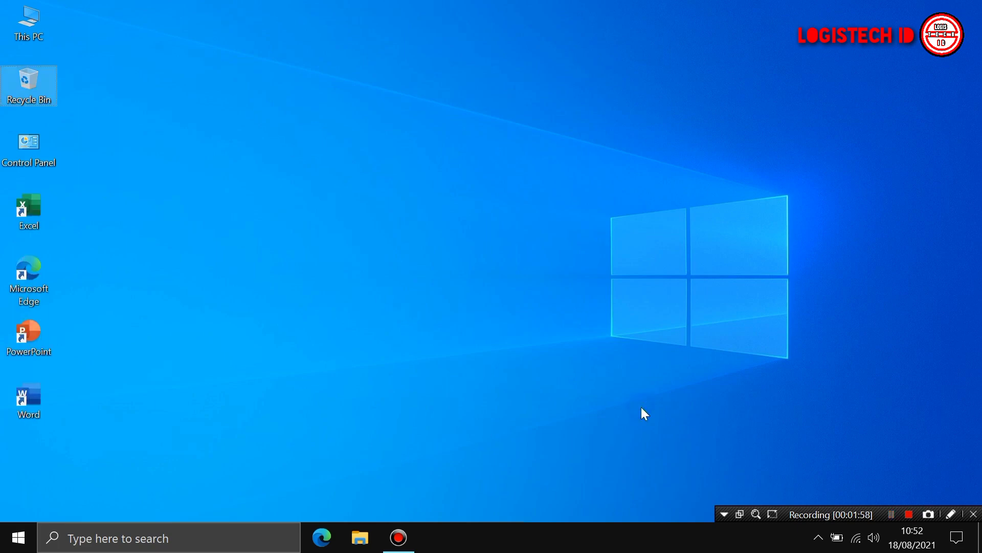
left_click(315, 548)
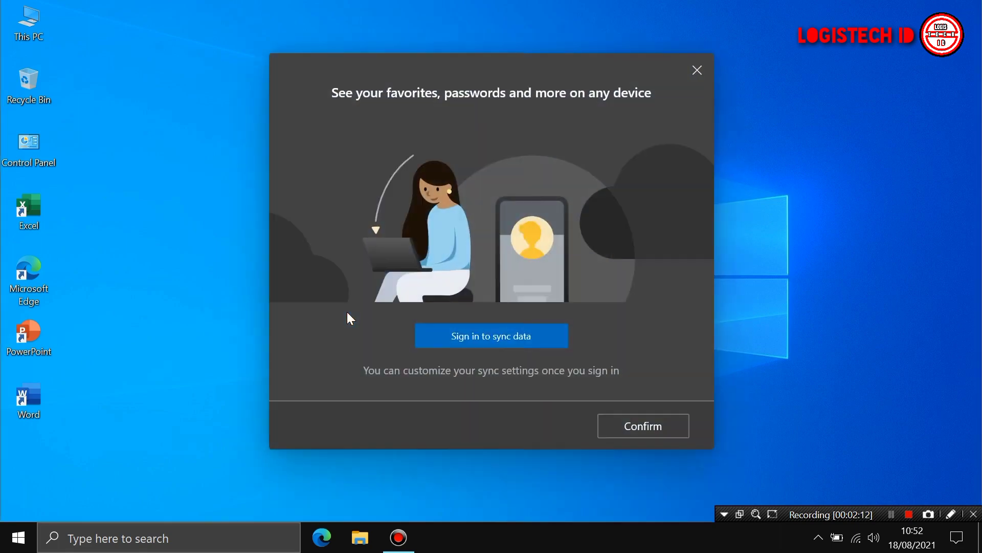
left_click(617, 424)
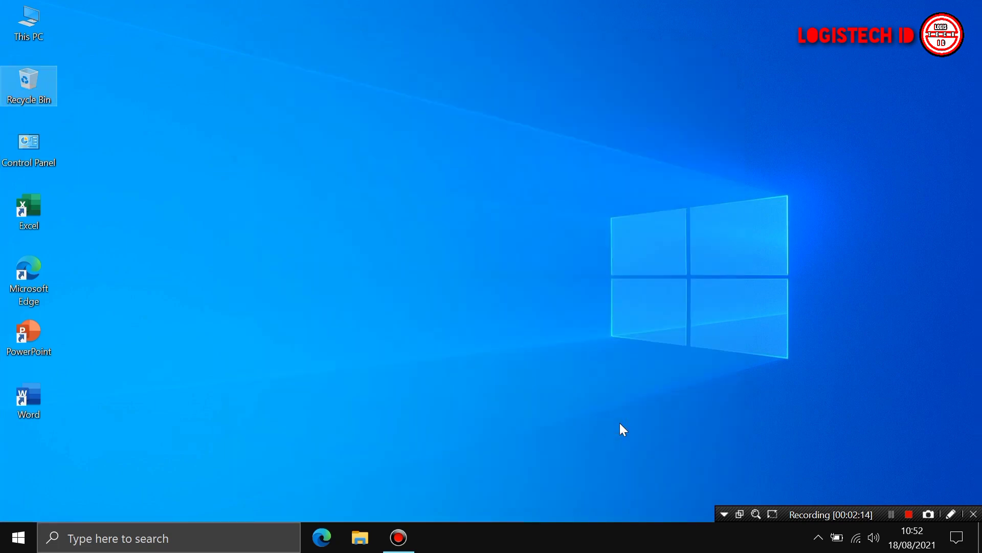
left_click(770, 177)
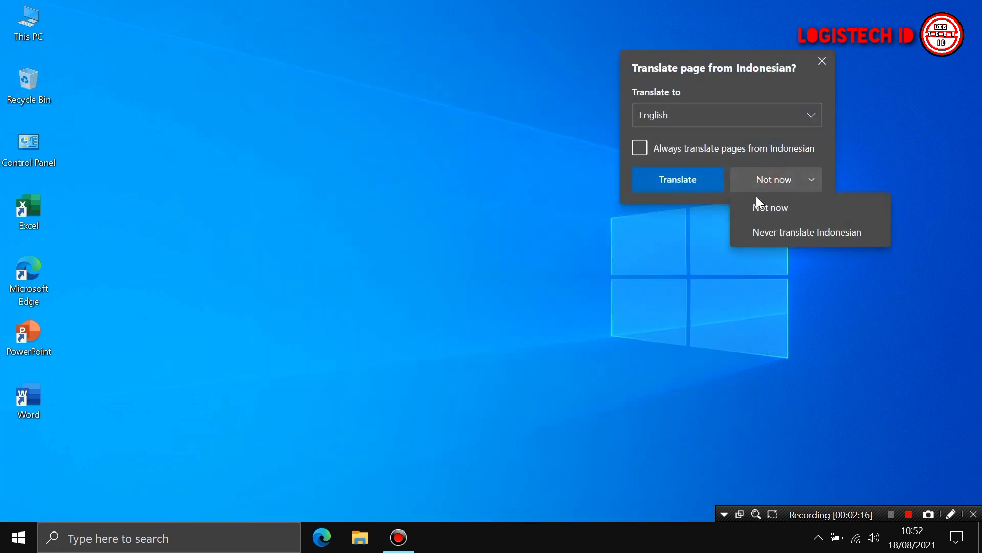
left_click(766, 210)
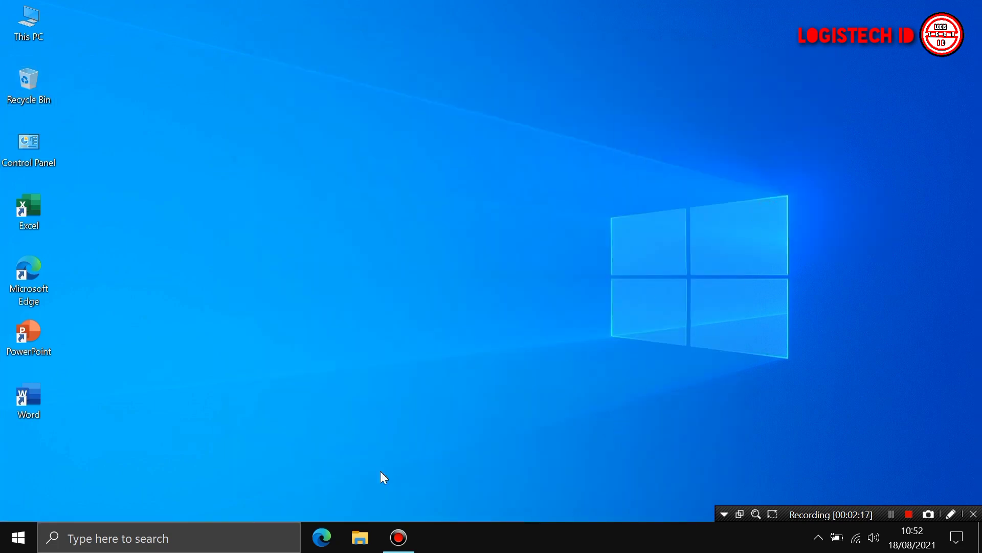
left_click(322, 538)
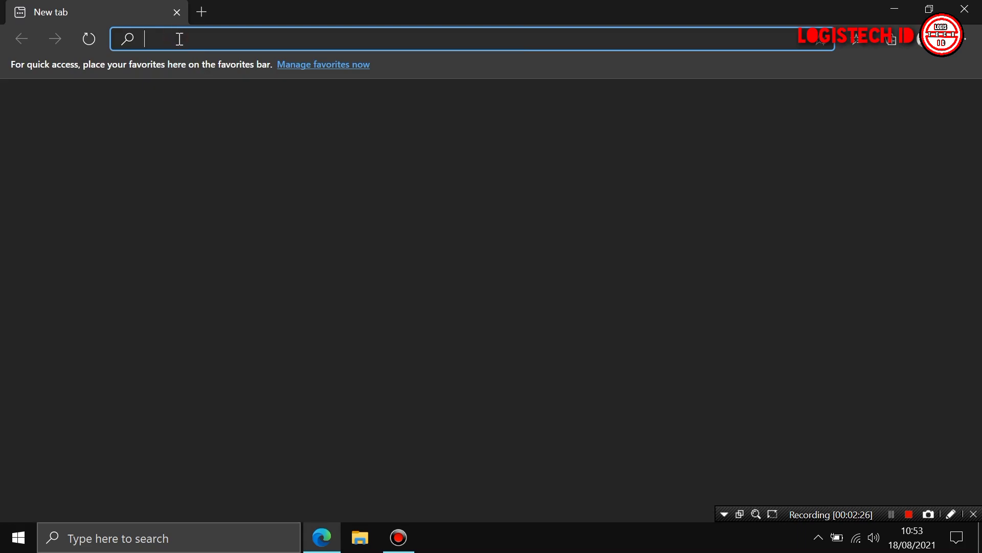
Search Bing for OUTLOOK and open the official Outlook.com site from the results
type("OUTLOOK")
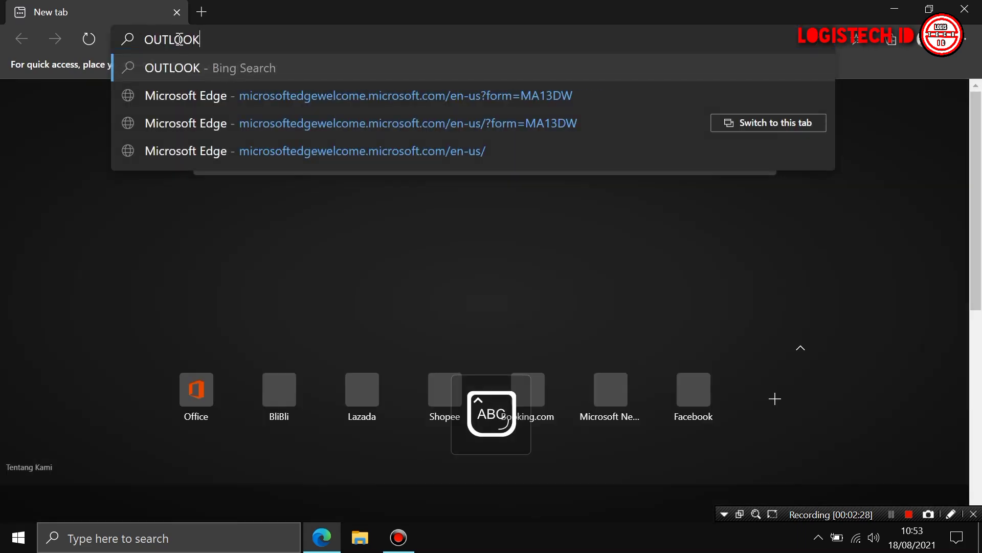
key("Return")
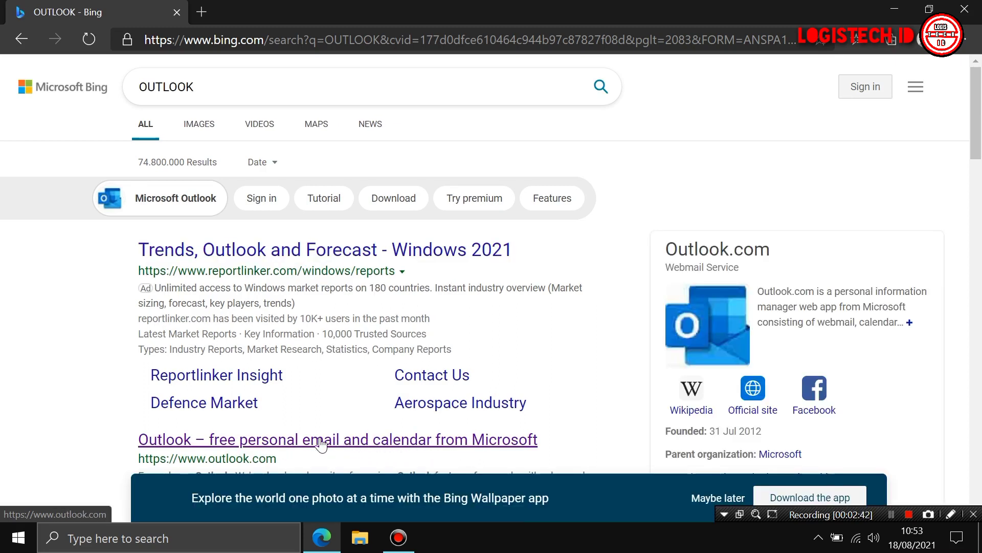
left_click(300, 443)
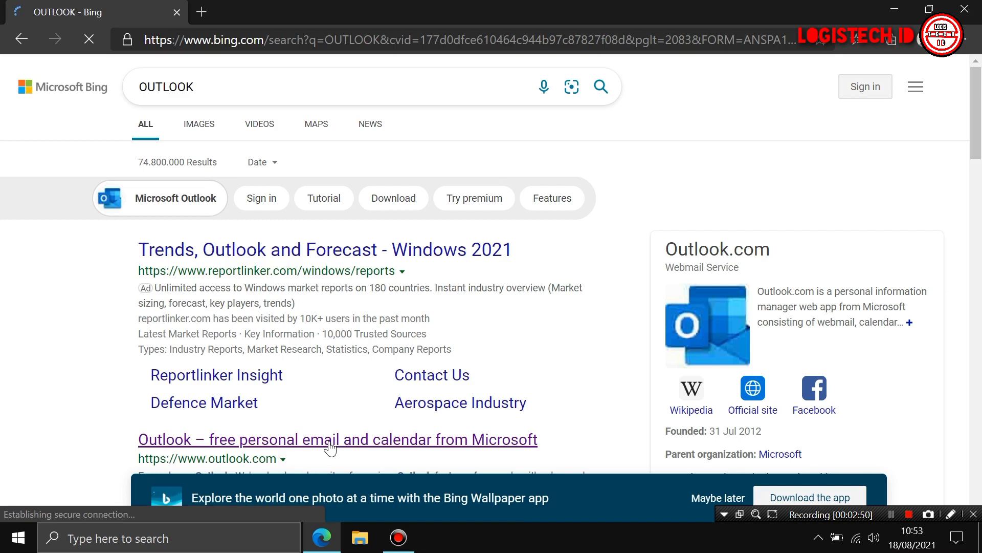
left_click(320, 445)
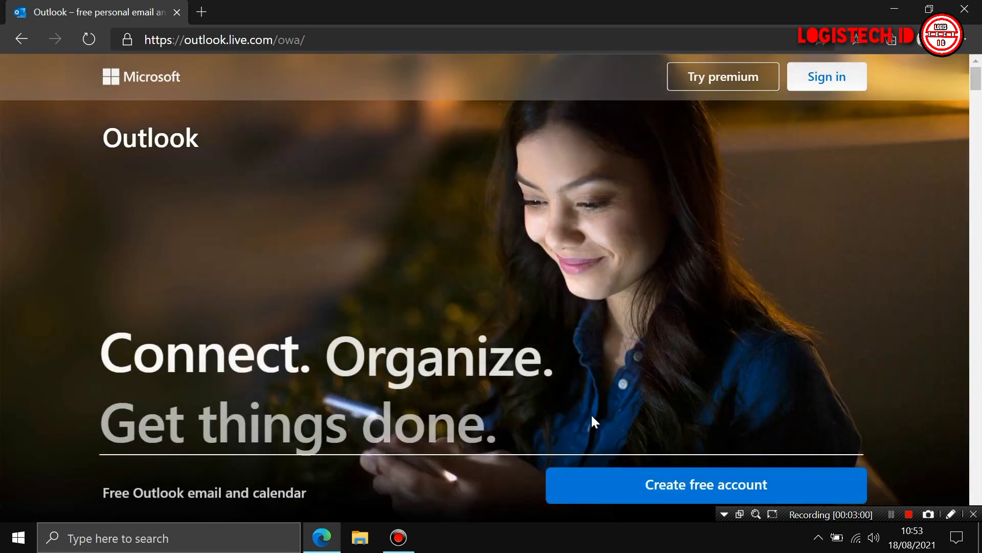
Start a free Outlook account, enter the new email name with the outlook.com domain, and submit
scroll(592, 420, "down", 2)
scroll(696, 443, "up", 2)
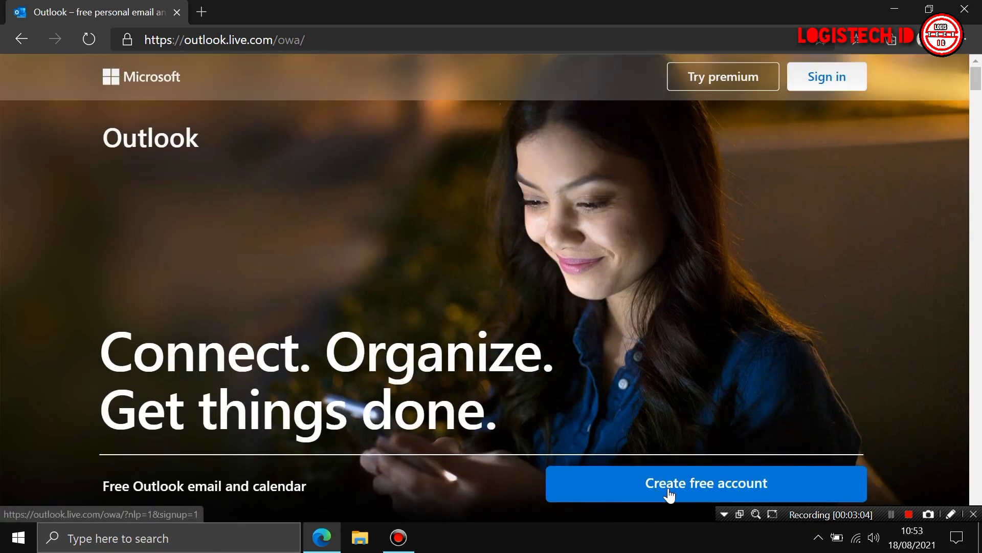
left_click(710, 489)
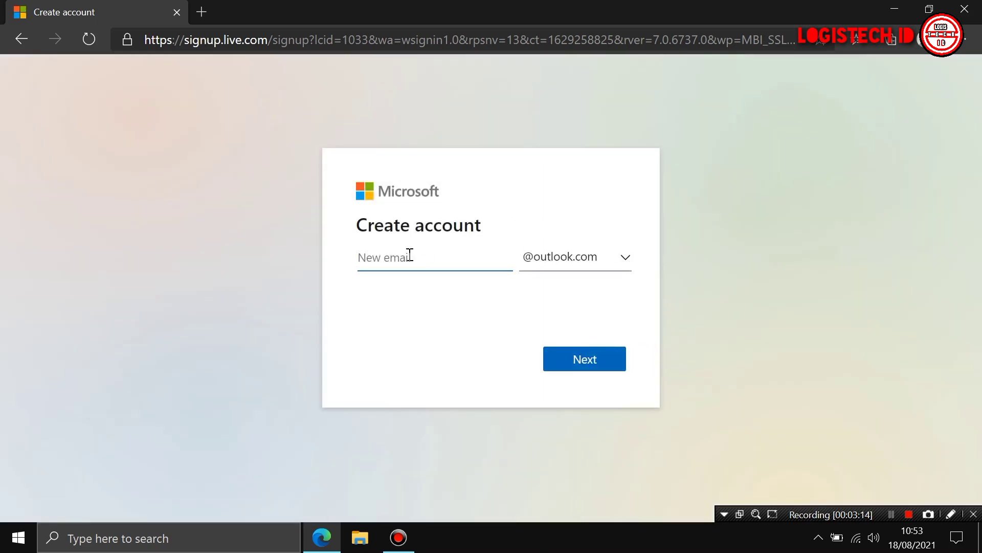
left_click(392, 261)
key("Caps_Lock")
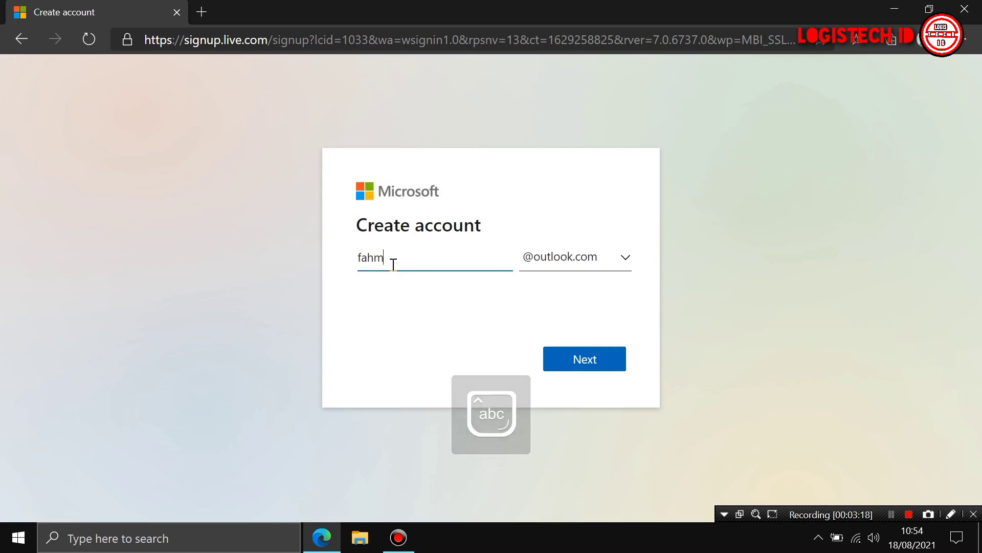
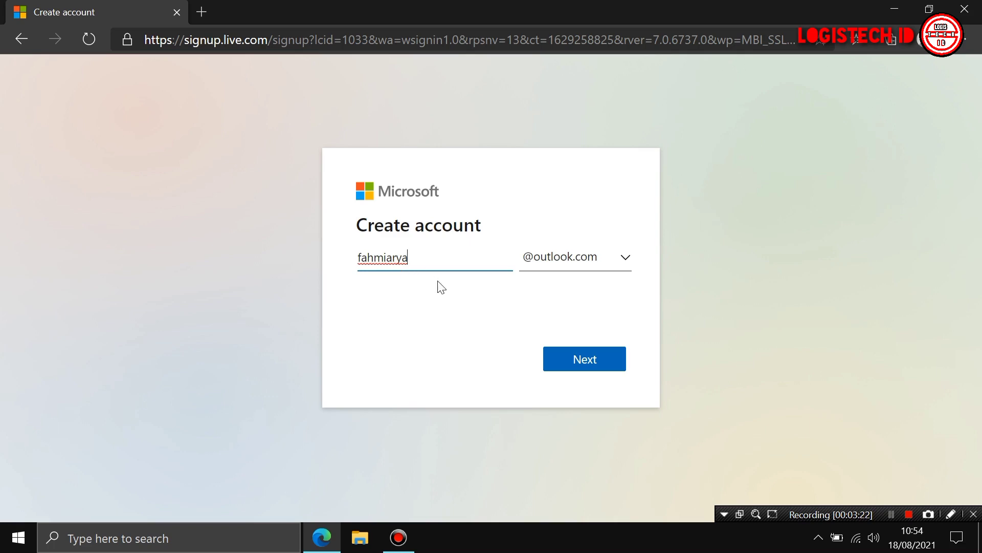
left_click(625, 256)
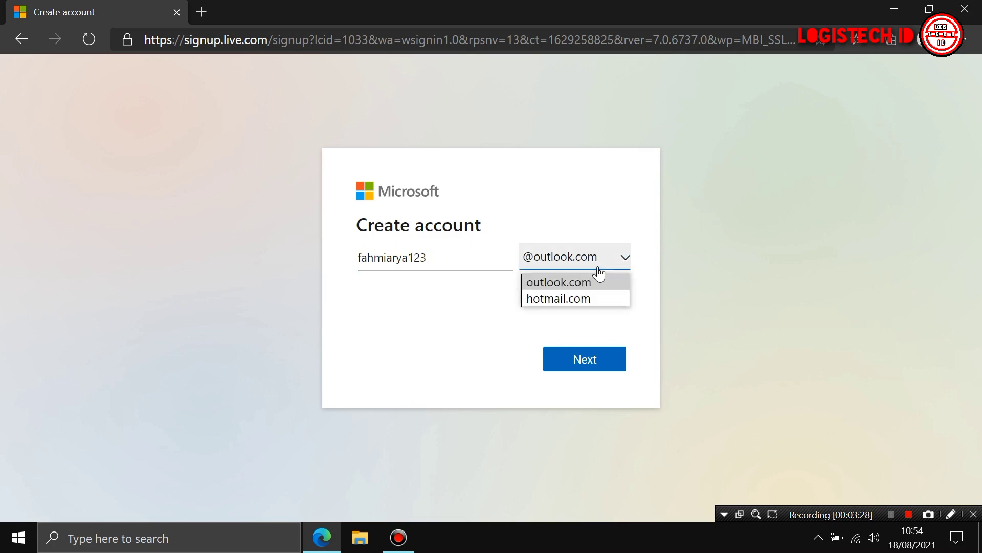
left_click(561, 284)
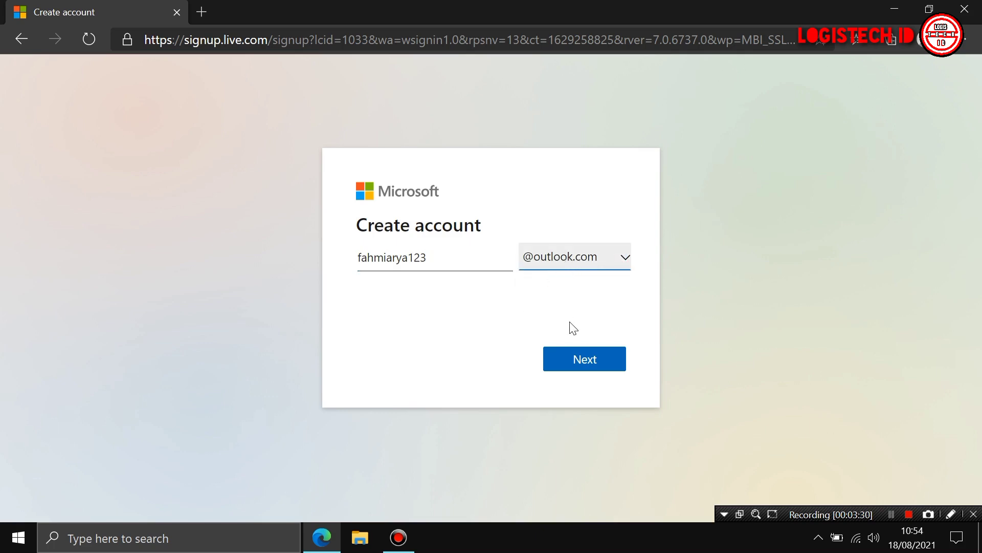
left_click(591, 358)
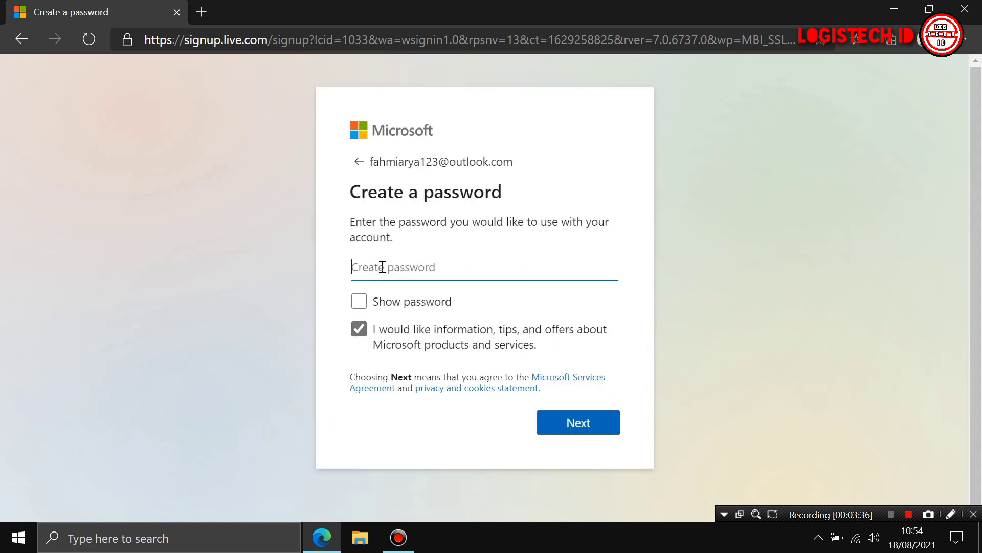
Enter and submit the account password, saving it in Edge
type("f")
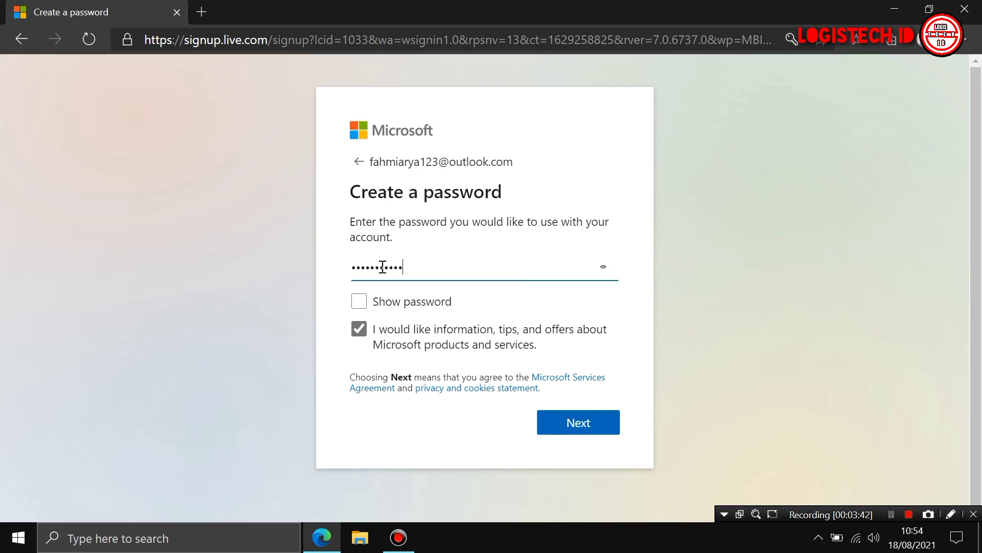
key("Tab")
left_click(588, 424)
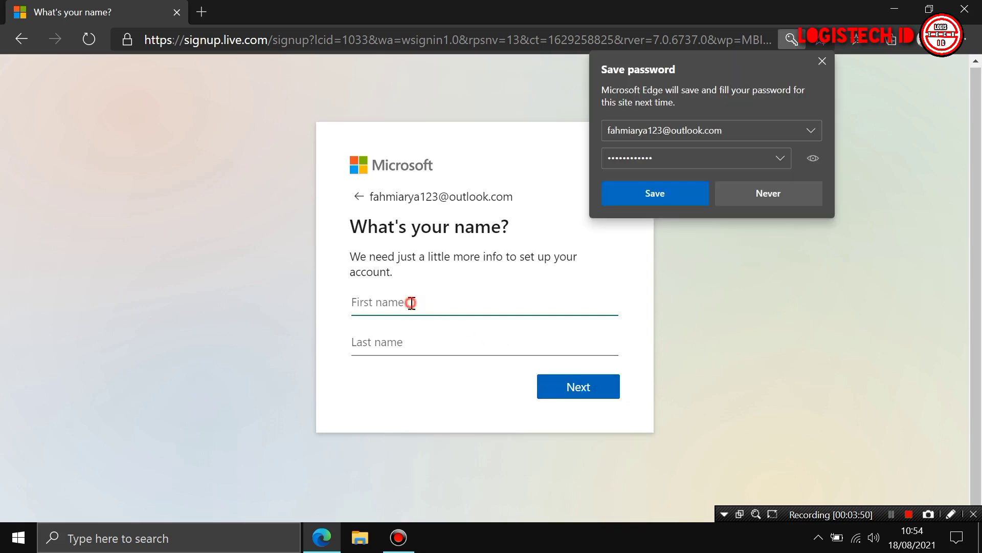
left_click(676, 204)
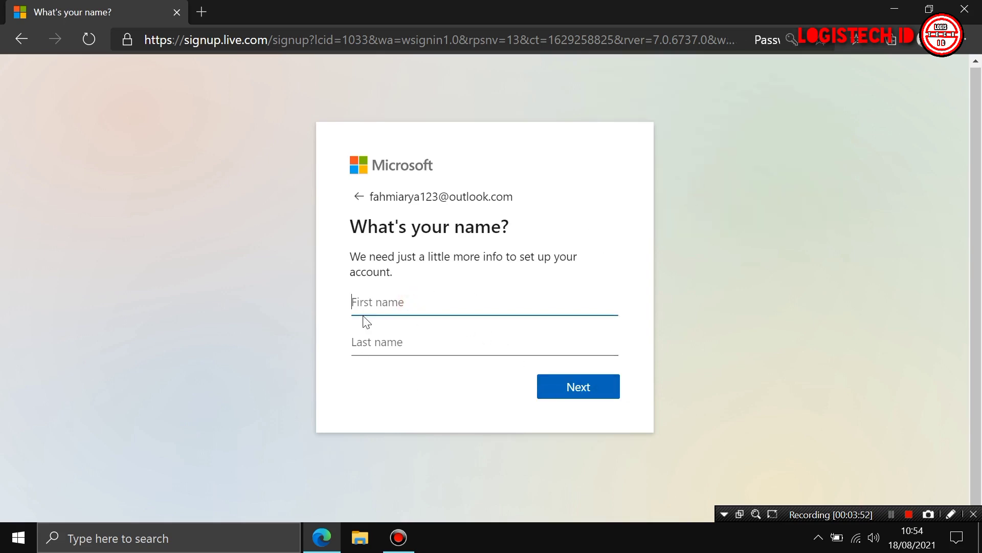
Fill in the account holder's first and last name
left_click(379, 305)
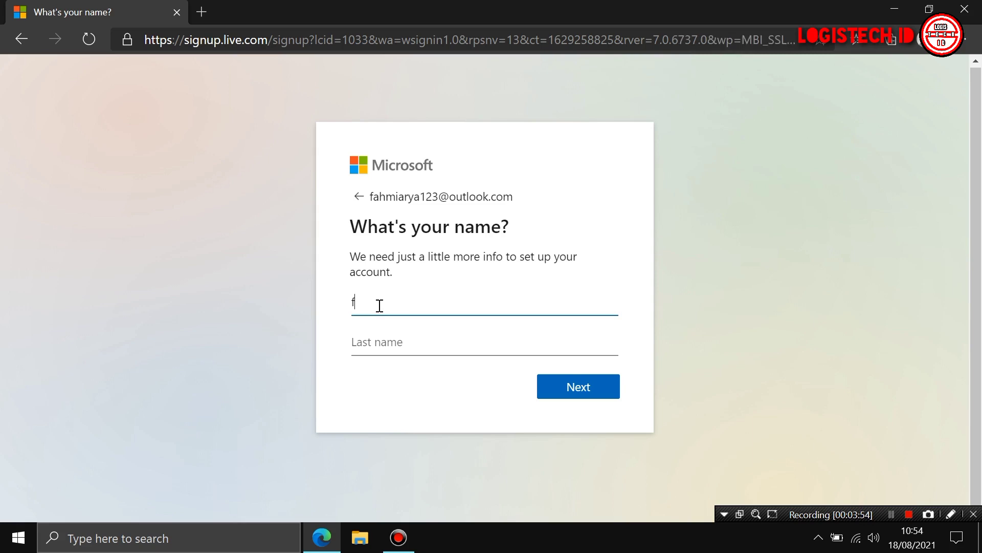
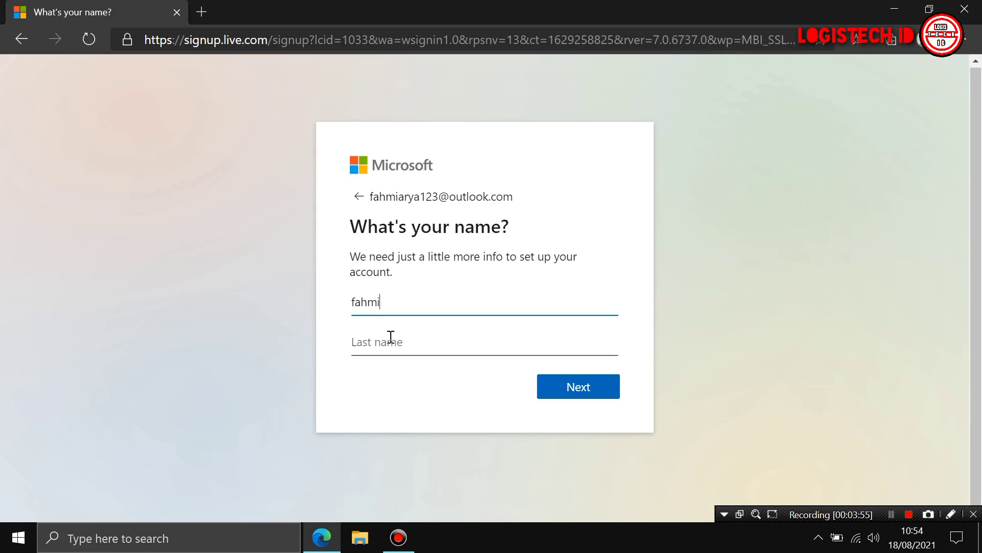
left_click(399, 344)
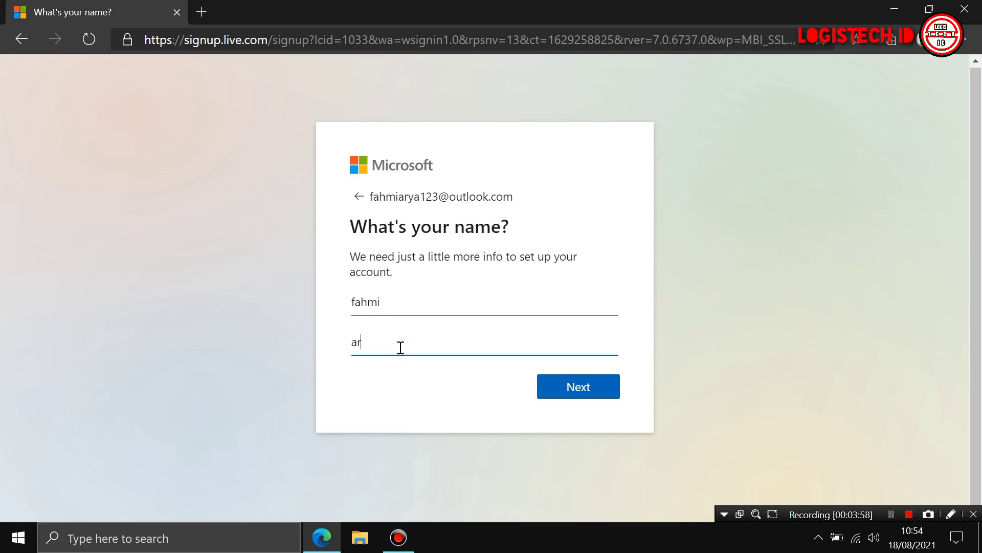
left_click(579, 388)
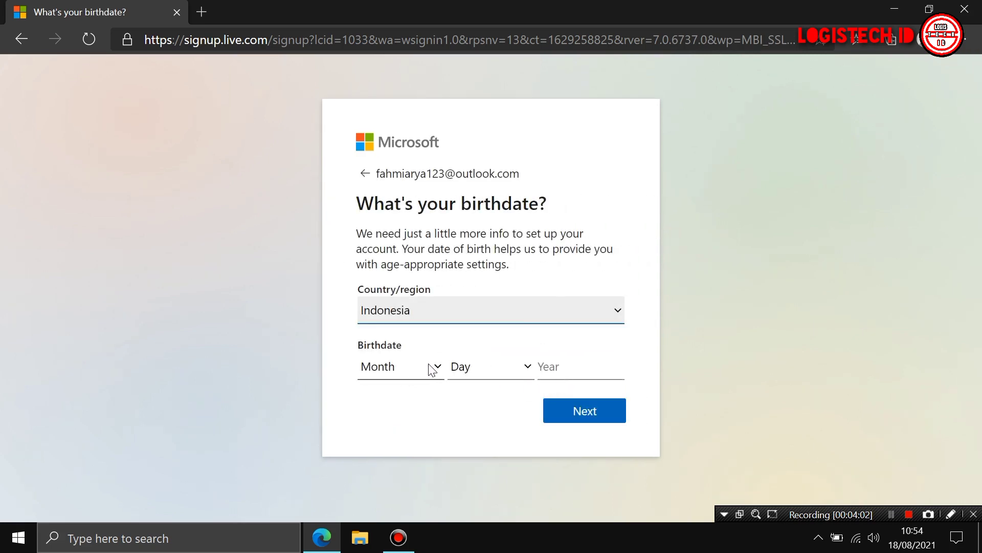
left_click(436, 367)
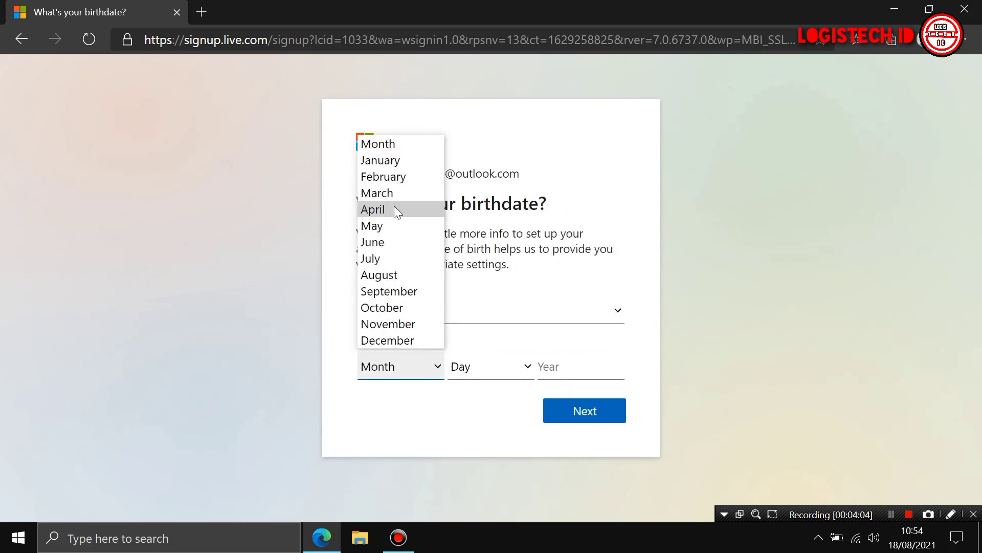
left_click(387, 224)
left_click(521, 364)
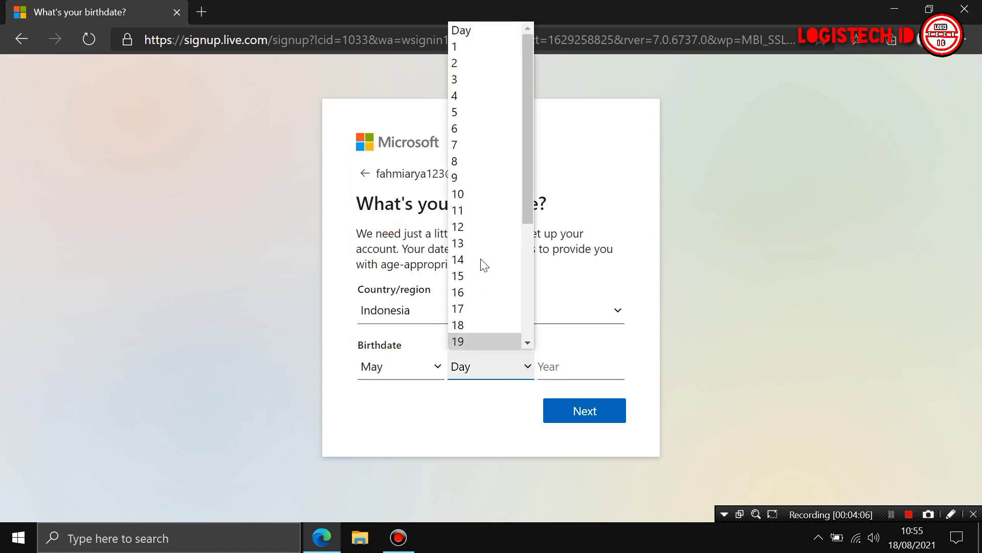
left_click(473, 162)
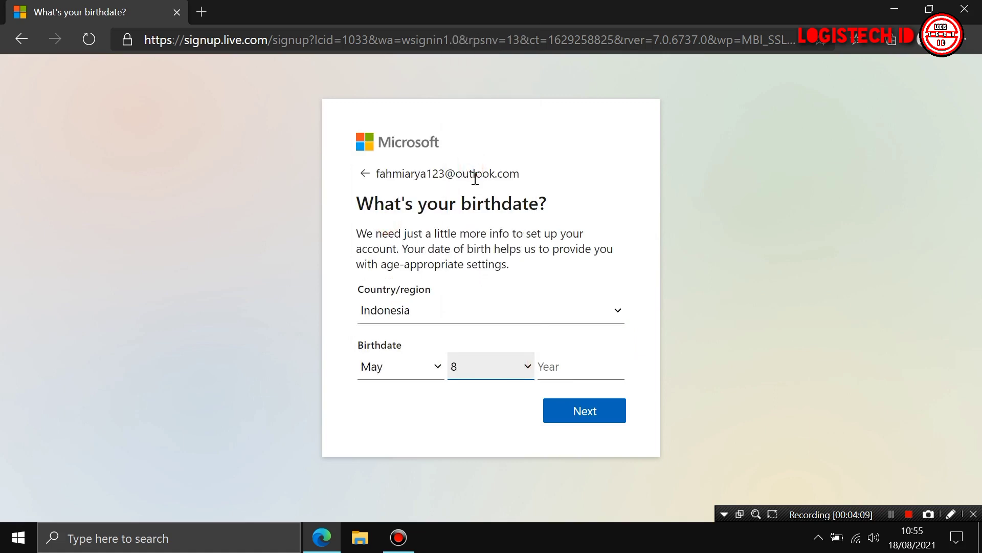
left_click(572, 368)
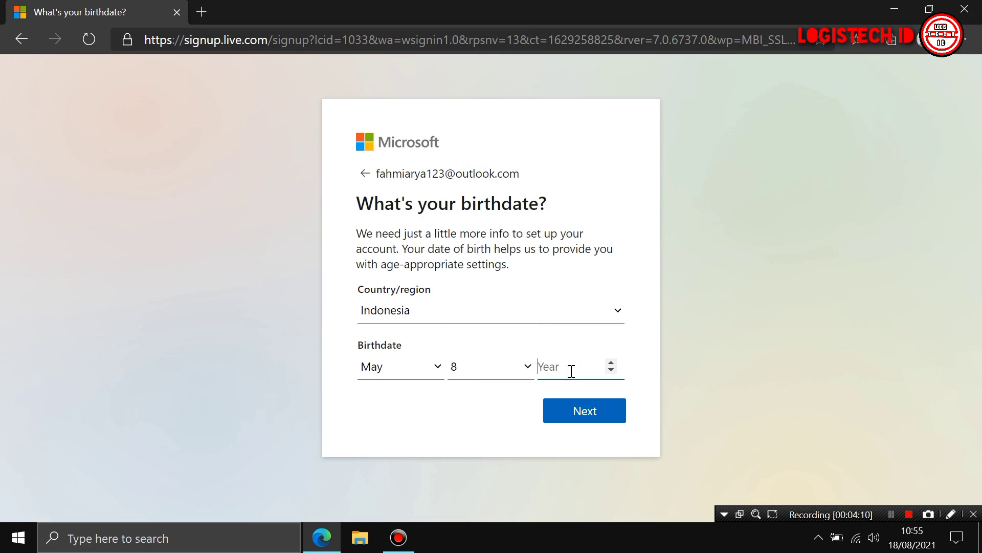
type("199")
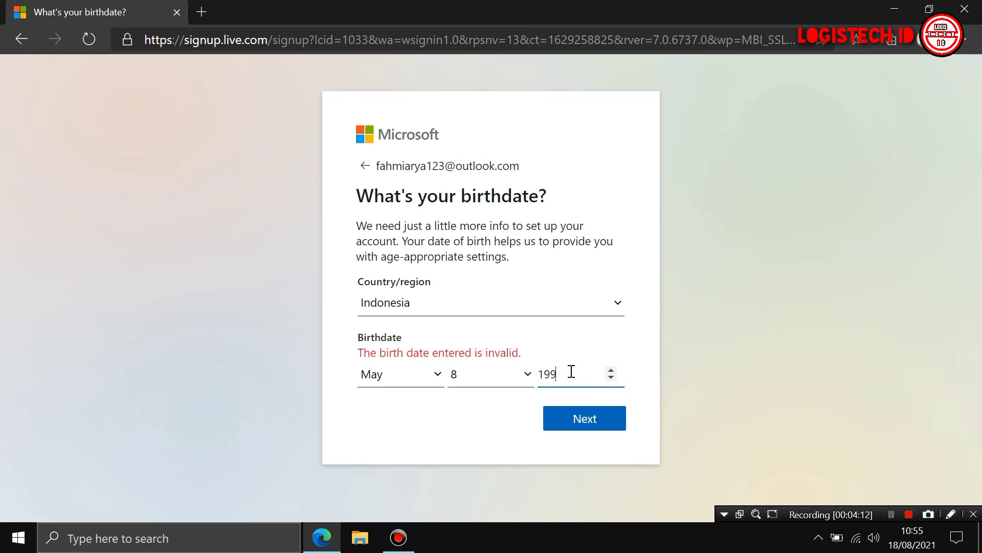
type("6")
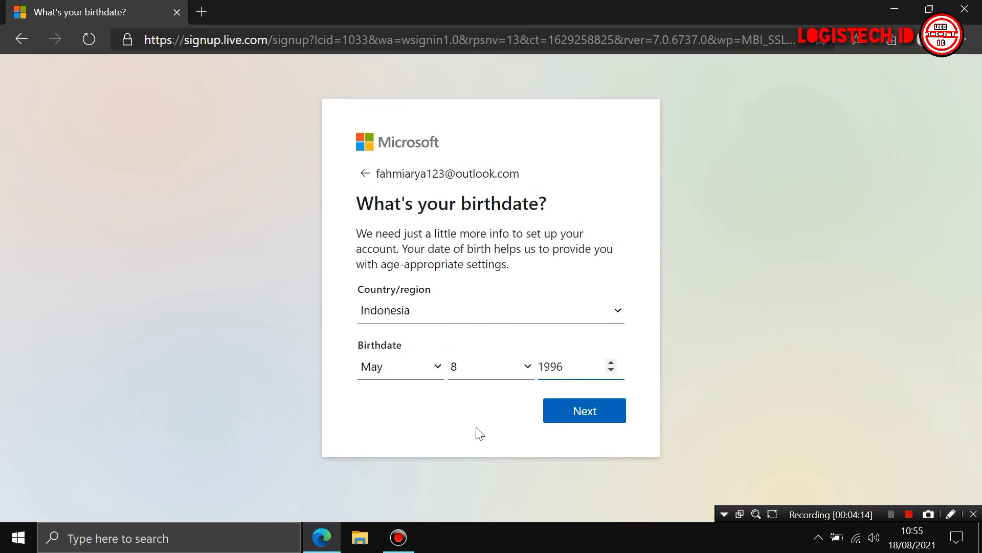
left_click(560, 412)
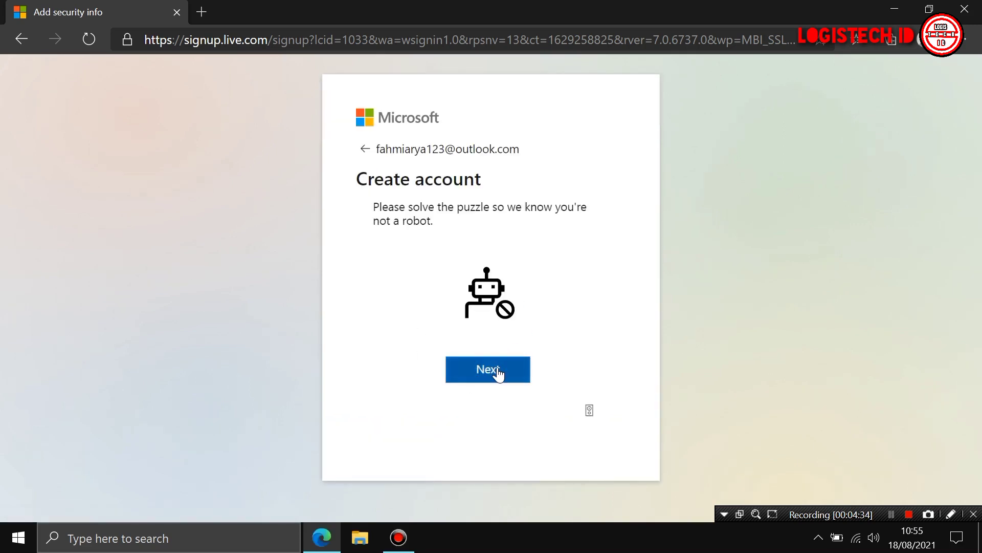
Solve the image-rotation puzzle by turning the armadillo upright and submit it
left_click(499, 375)
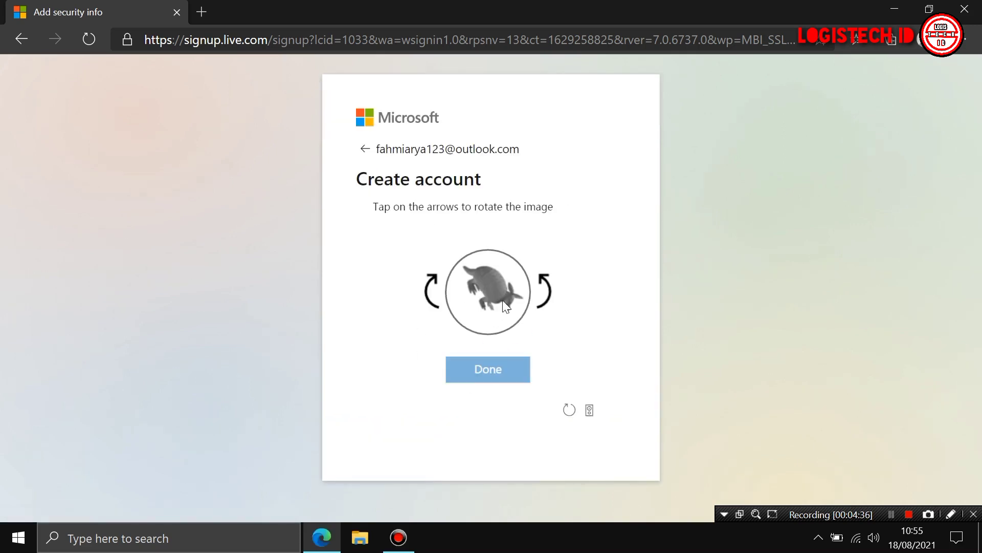
left_click(546, 290)
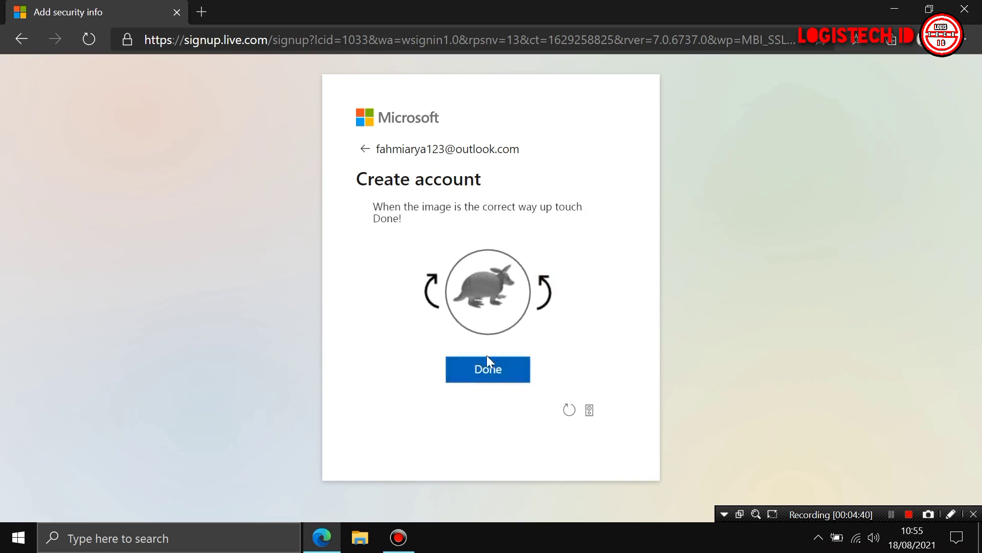
left_click(482, 381)
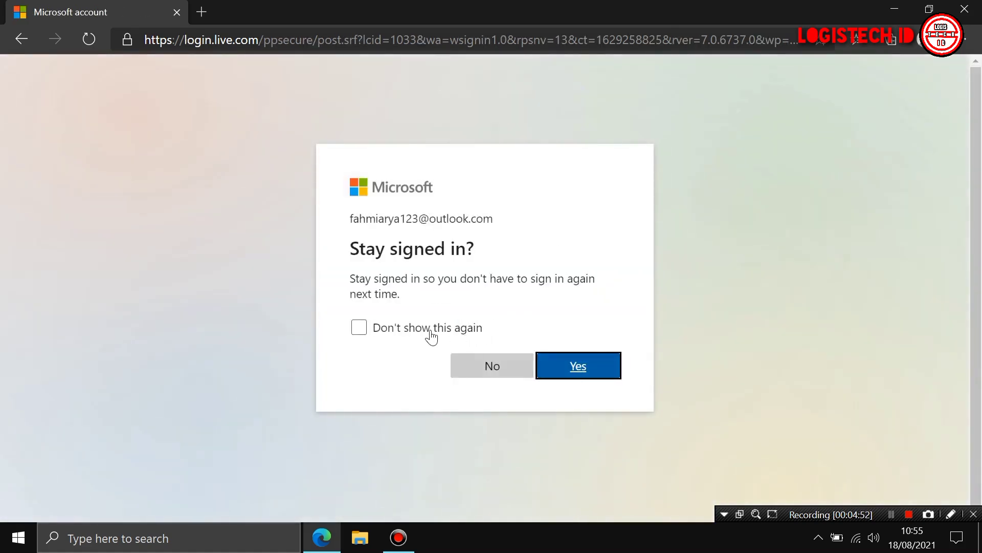
Stay signed in without being asked again, then close Edge once the inbox loads
left_click(415, 331)
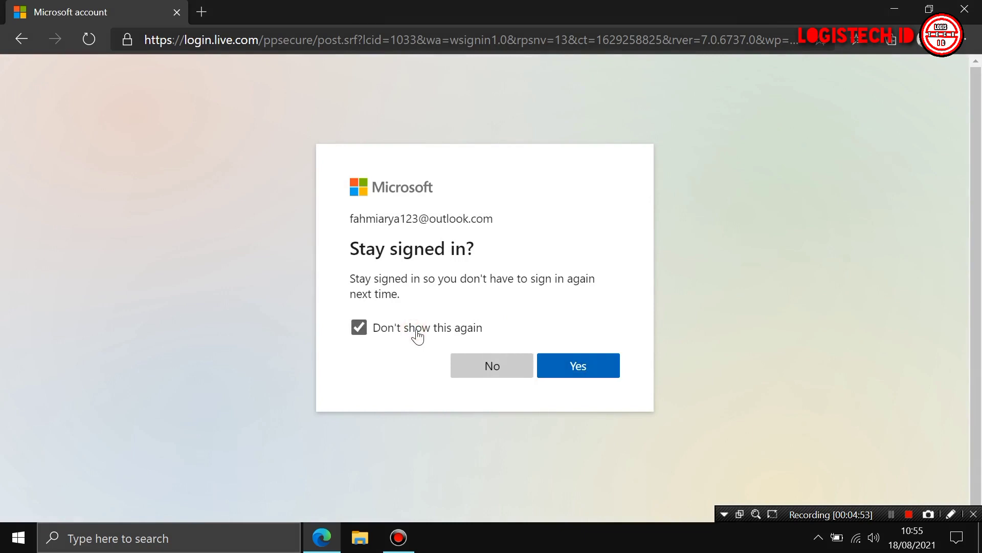
left_click(575, 367)
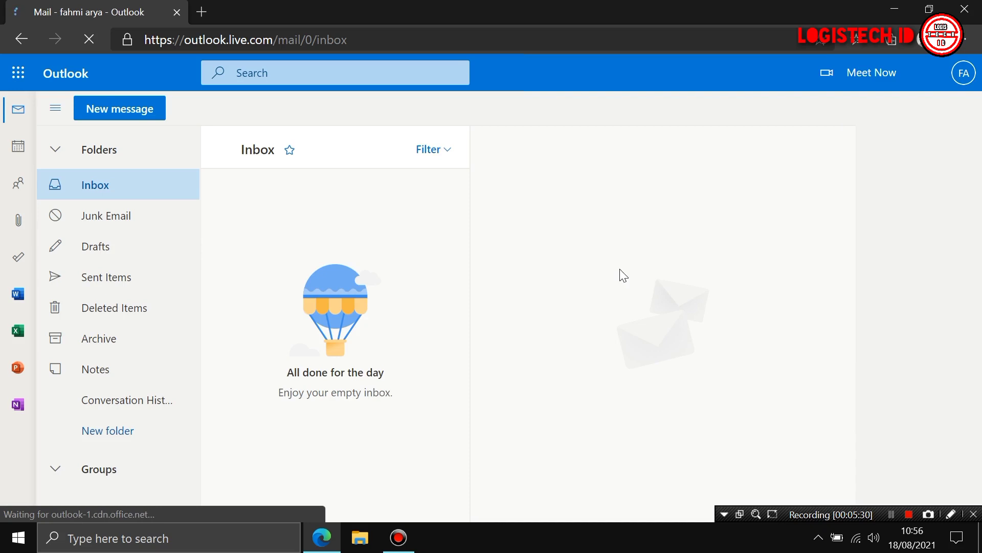
left_click(964, 13)
Refresh the desktop and open Time & Language in Windows Settings
right_click(553, 294)
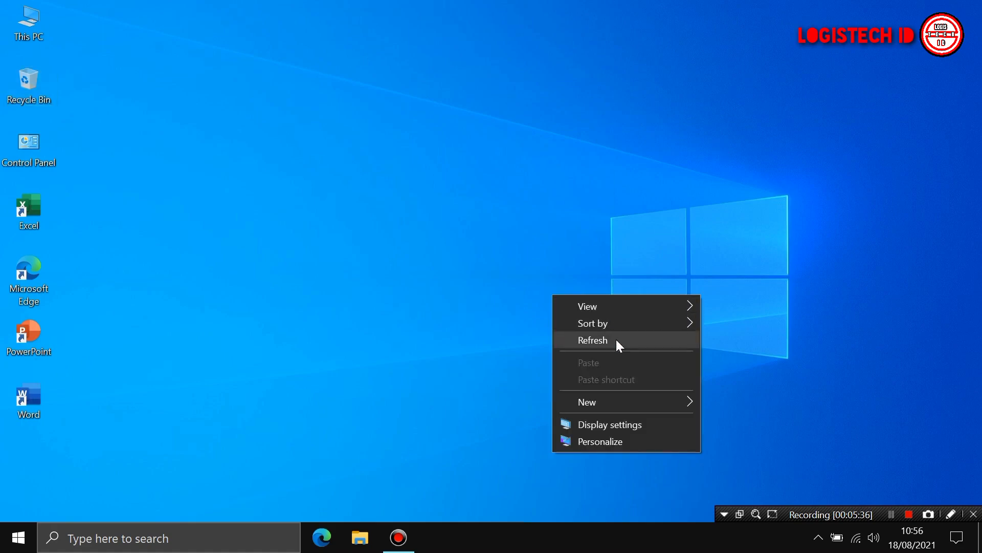
left_click(616, 340)
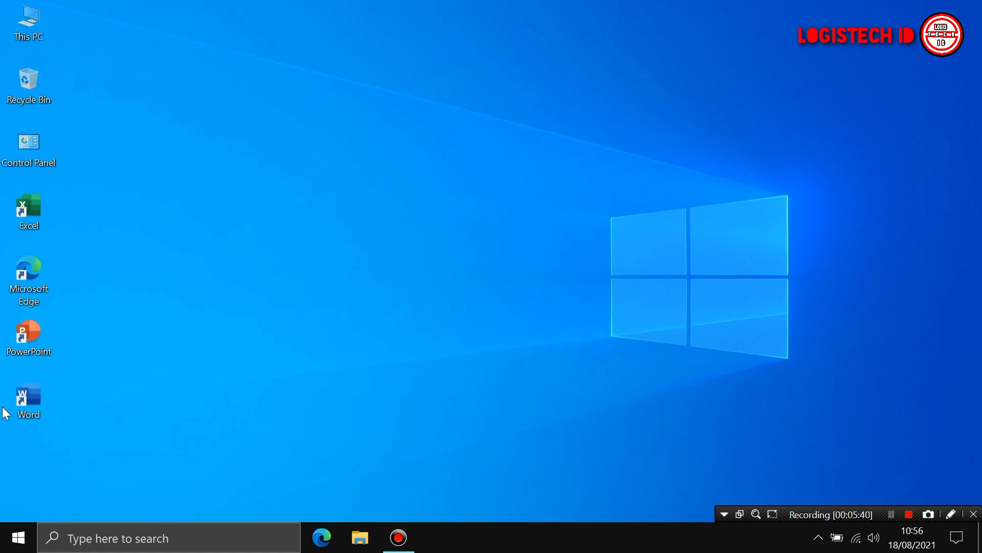
left_click(20, 538)
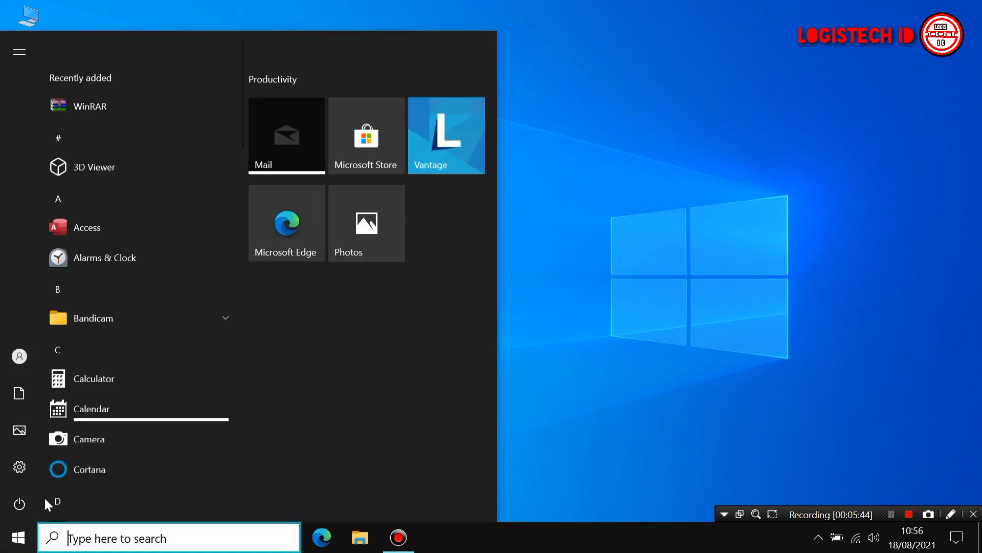
left_click(20, 467)
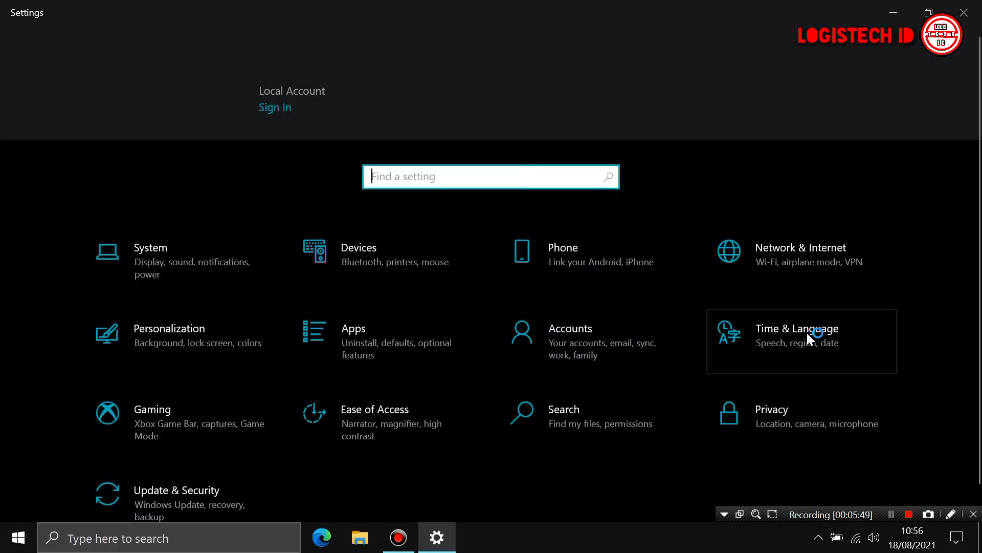
left_click(806, 333)
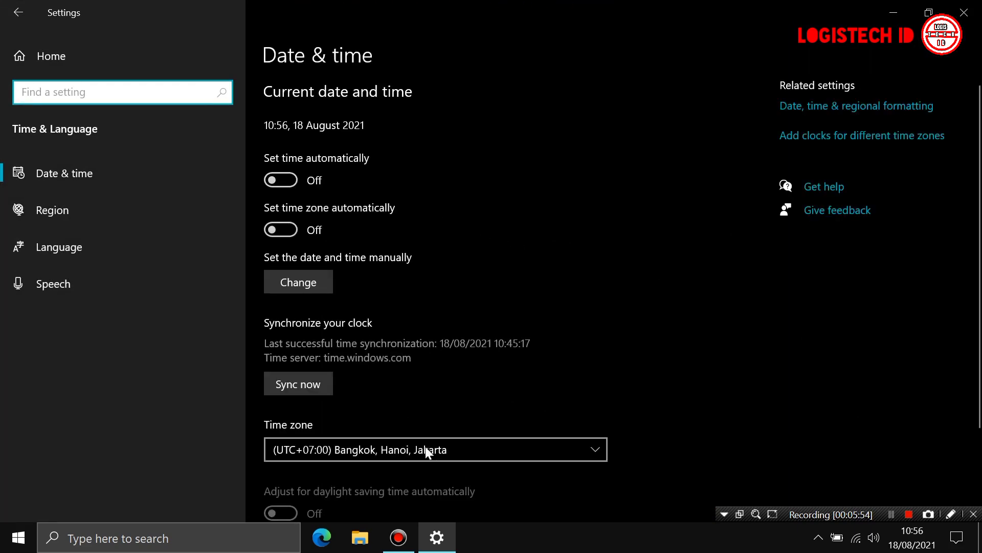
Keep the Bangkok, Hanoi, Jakarta time zone, enable automatic time and time zone, sync, and close Settings
left_click(436, 444)
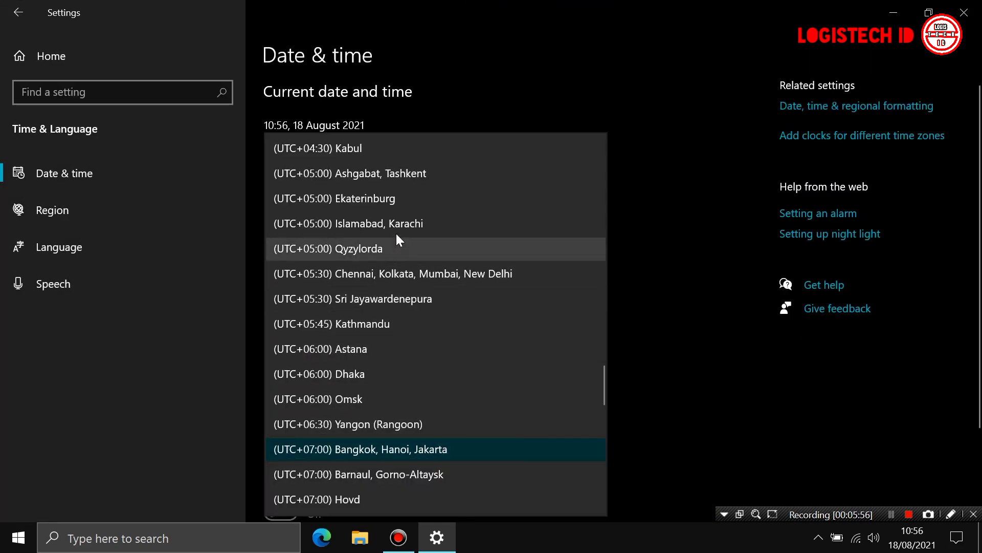
left_click(435, 448)
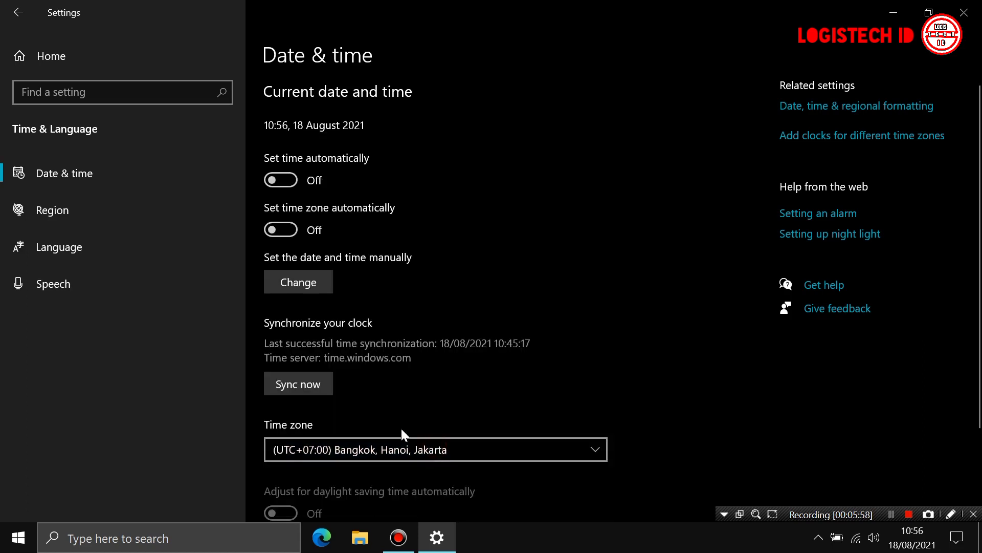
left_click(278, 182)
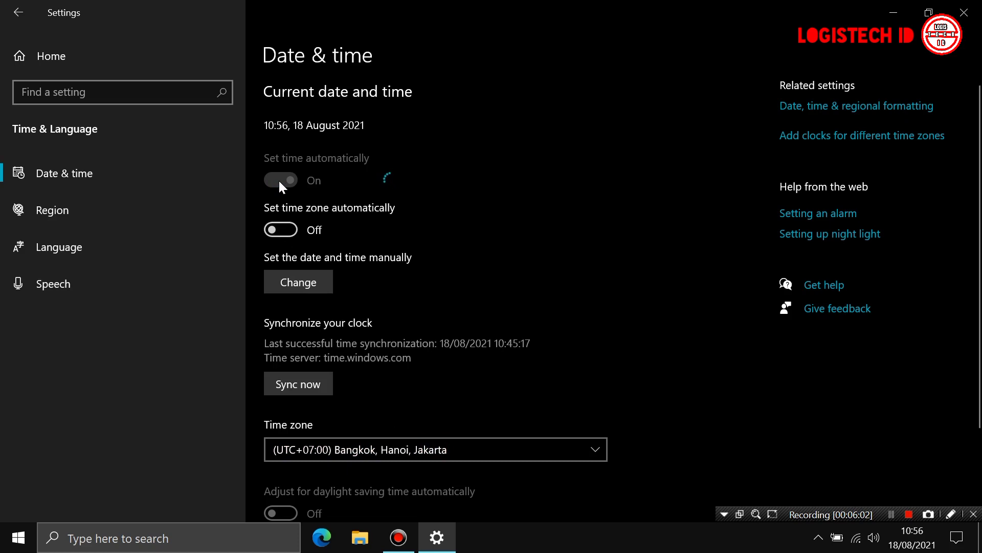
left_click(292, 226)
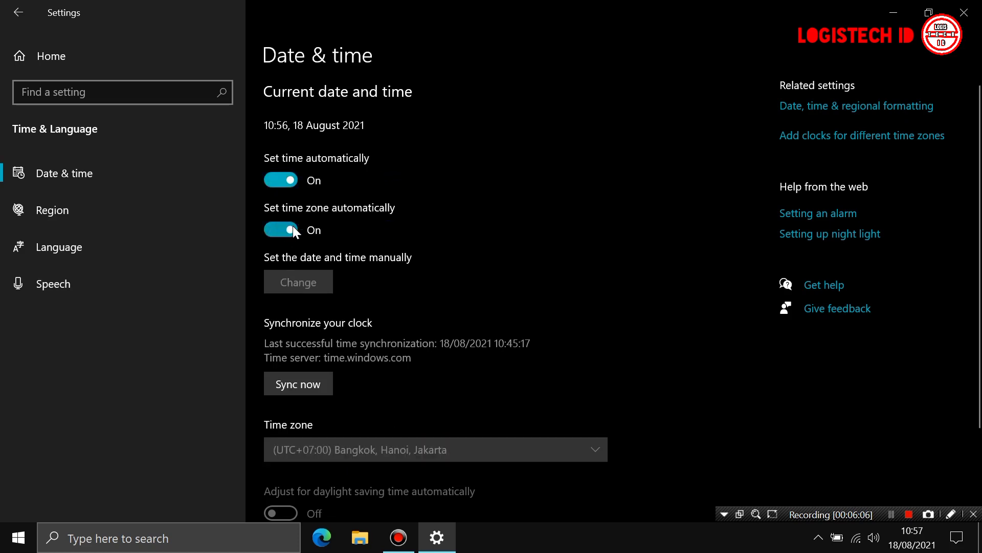
left_click(324, 386)
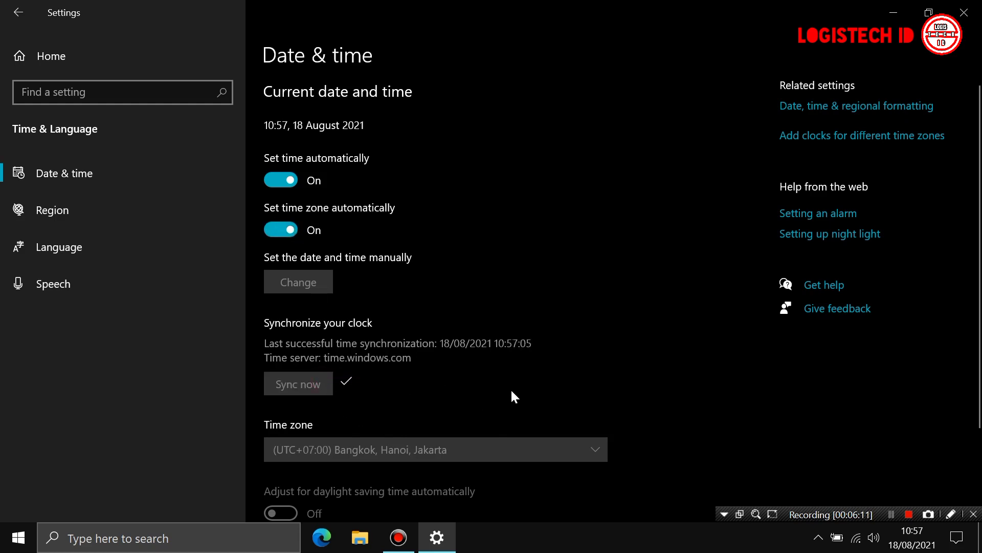
left_click(964, 12)
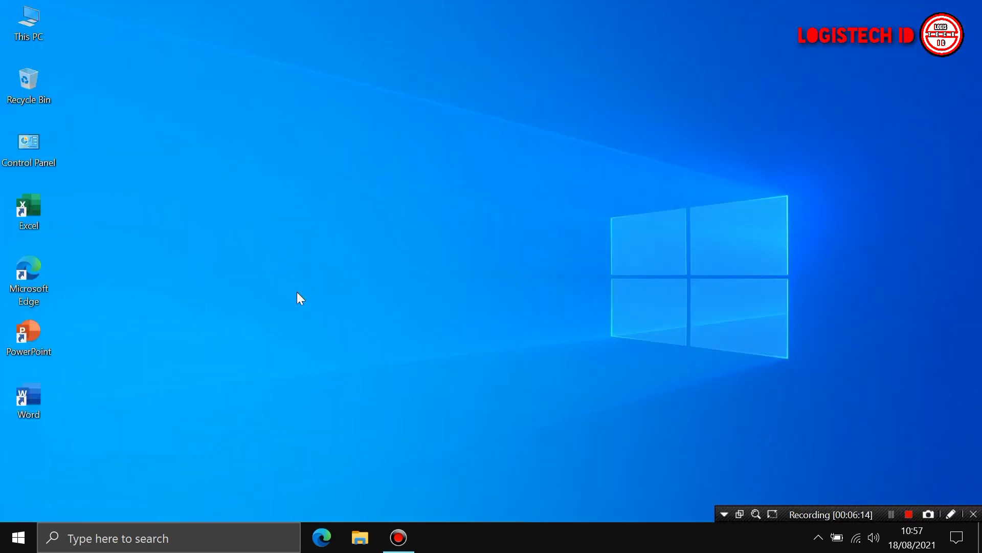
Launch Word and sign in with the new Outlook.com account's e-mail address and password
double_click(23, 403)
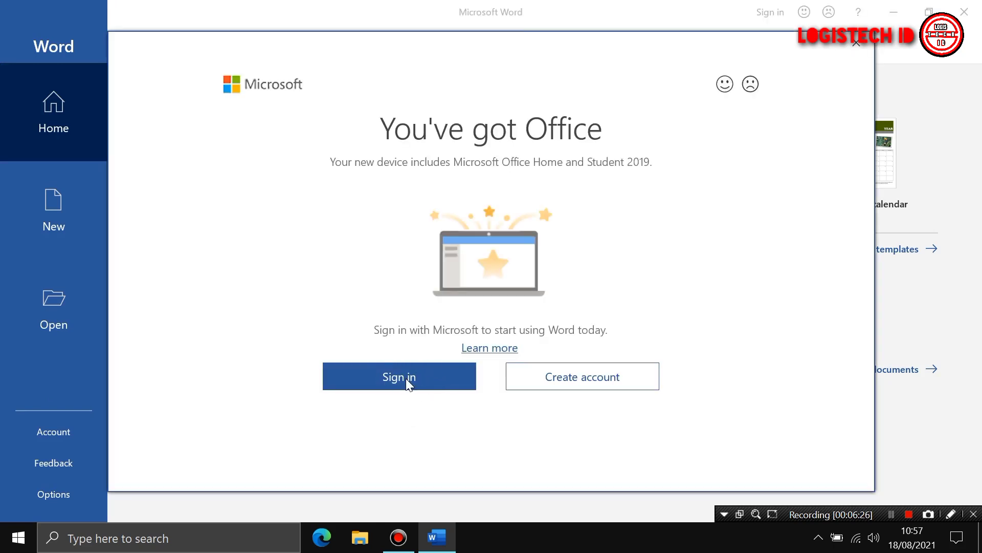
left_click(407, 377)
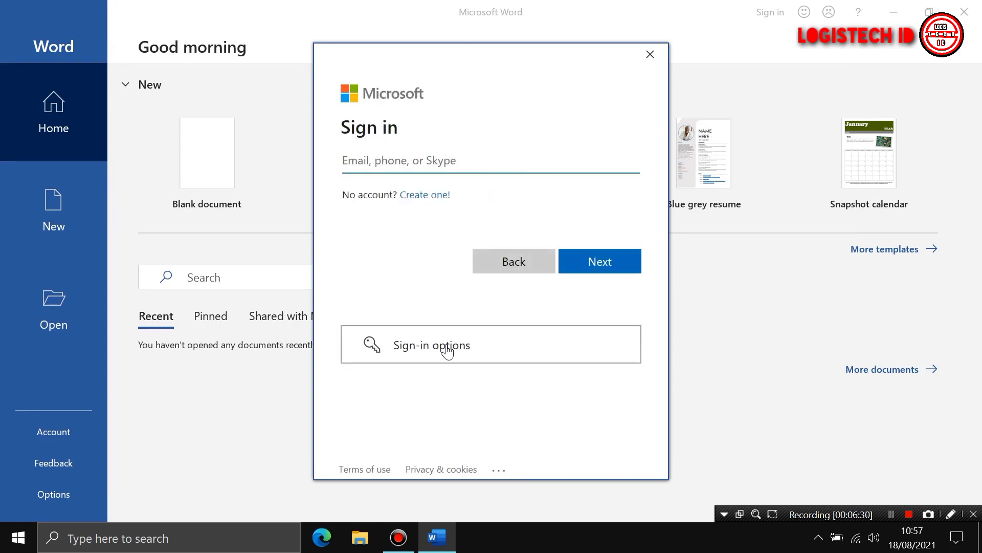
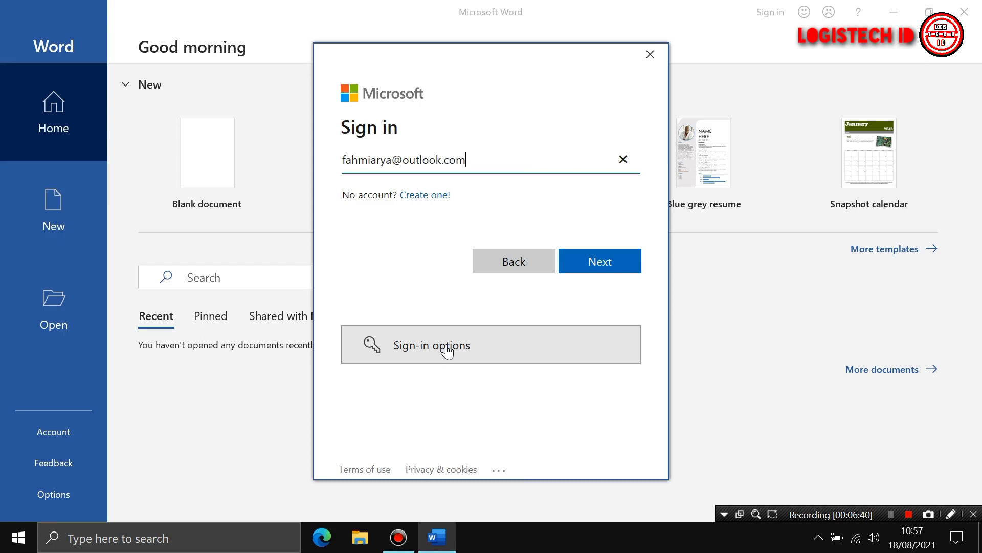
left_click(394, 160)
type("123")
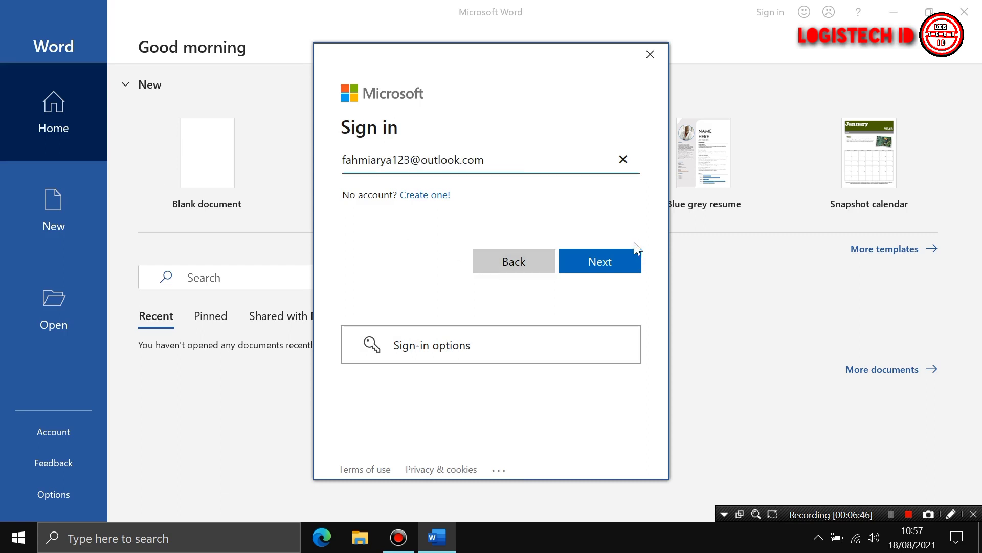
left_click(590, 263)
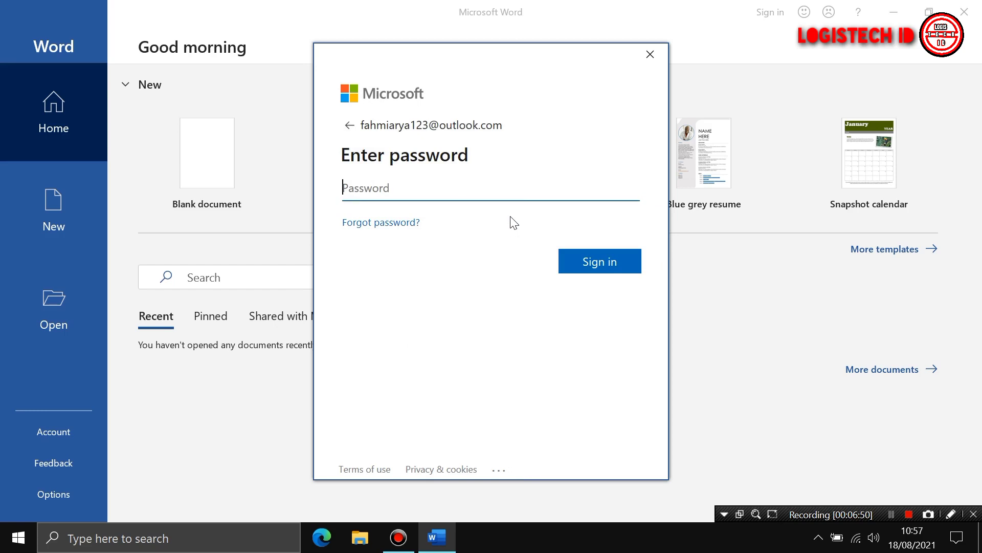
type("••••••••••••")
left_click(589, 250)
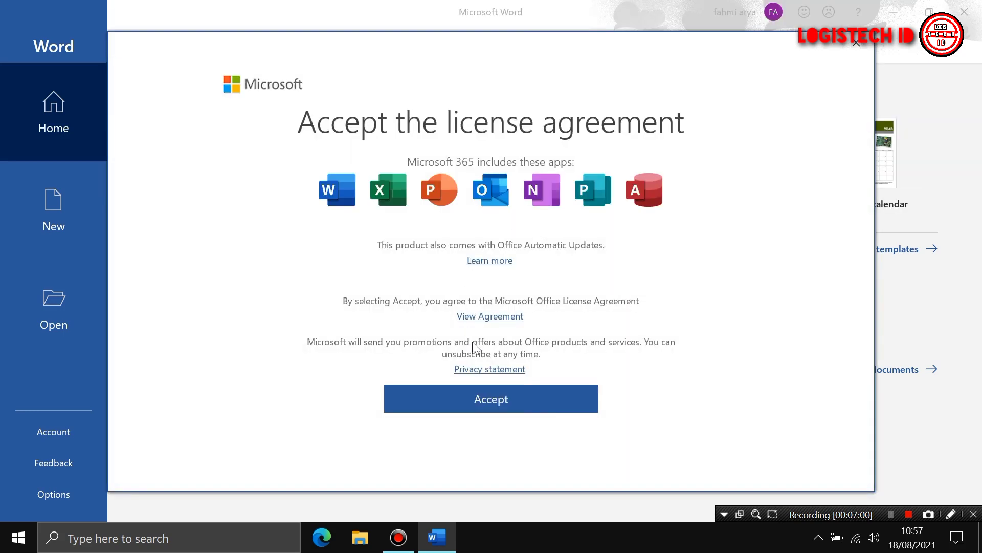
Accept the license, opt in to sending optional diagnostic data, and finish privacy setup
left_click(506, 402)
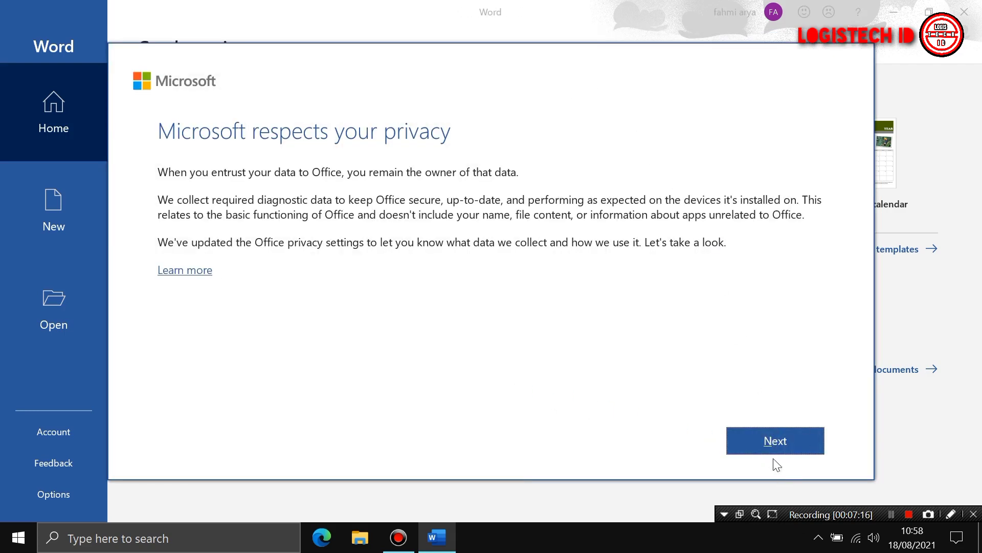
left_click(770, 442)
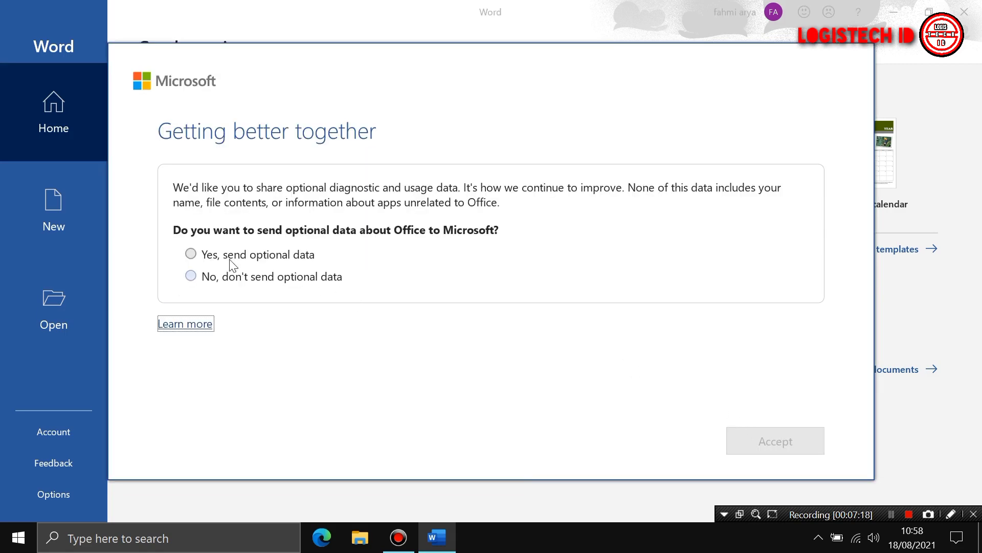
left_click(210, 254)
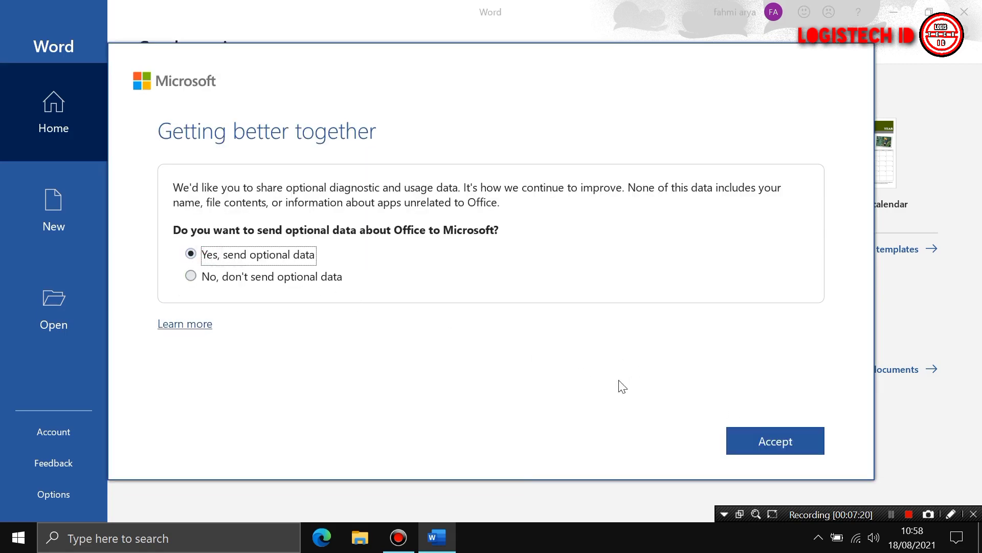
left_click(779, 443)
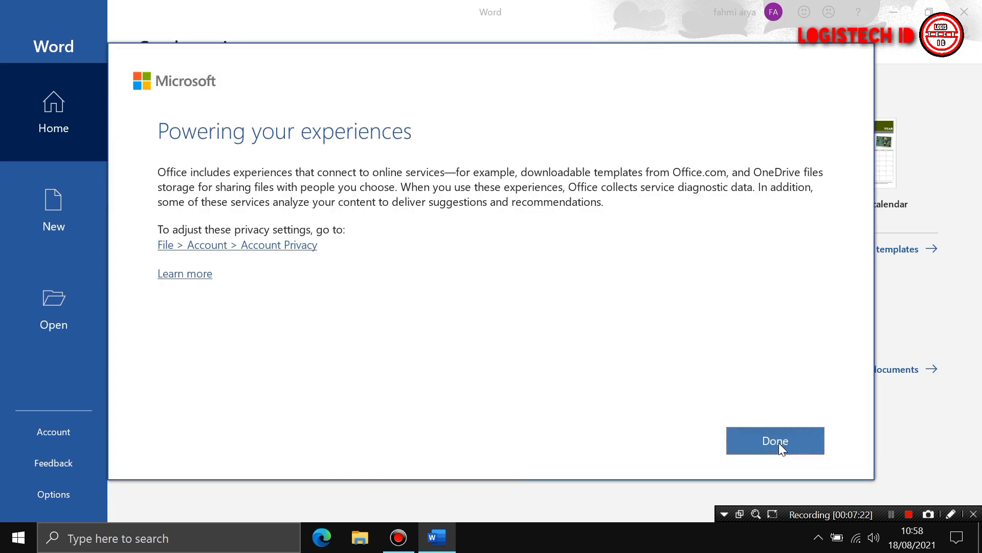
left_click(778, 438)
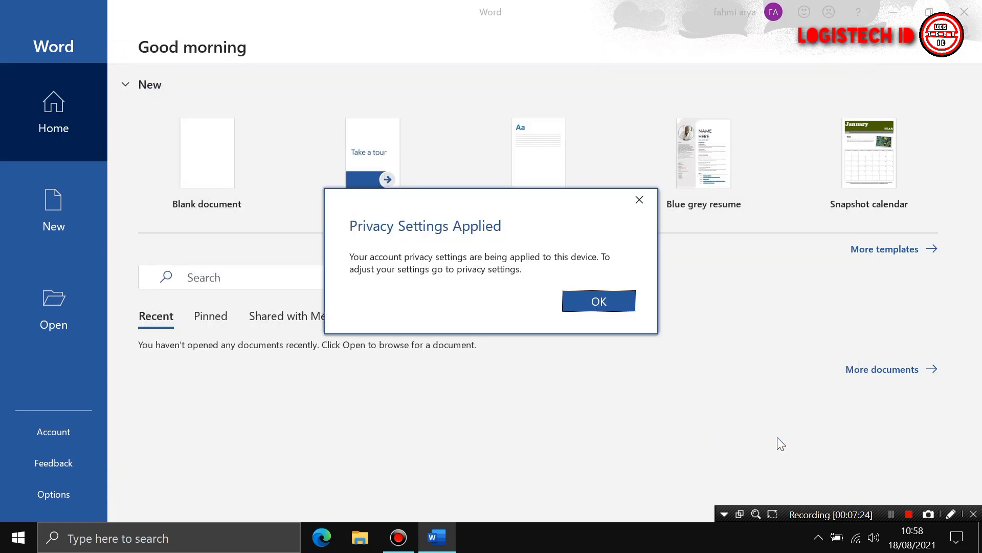
left_click(605, 304)
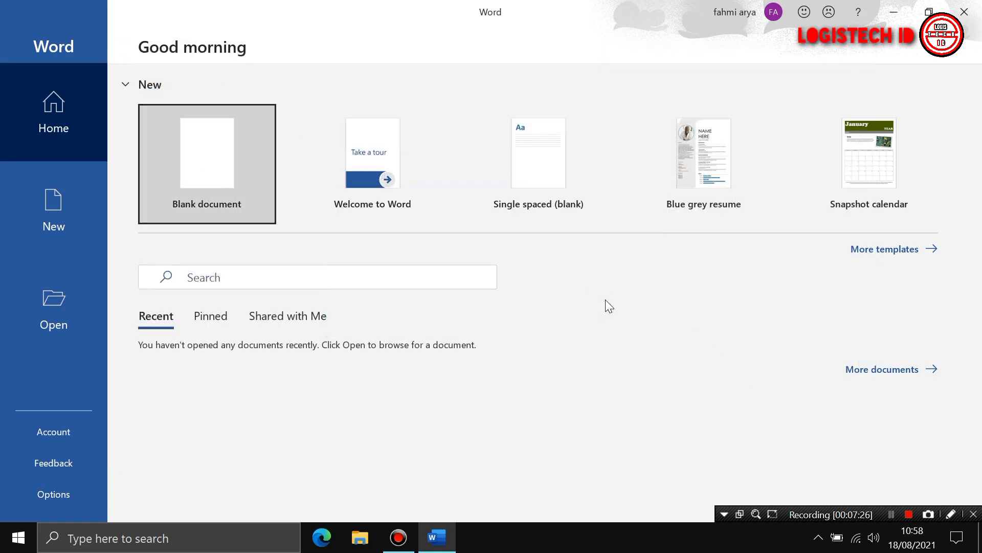
Create a blank document, type 'dfgdfg', and go to the File backstage
left_click(205, 192)
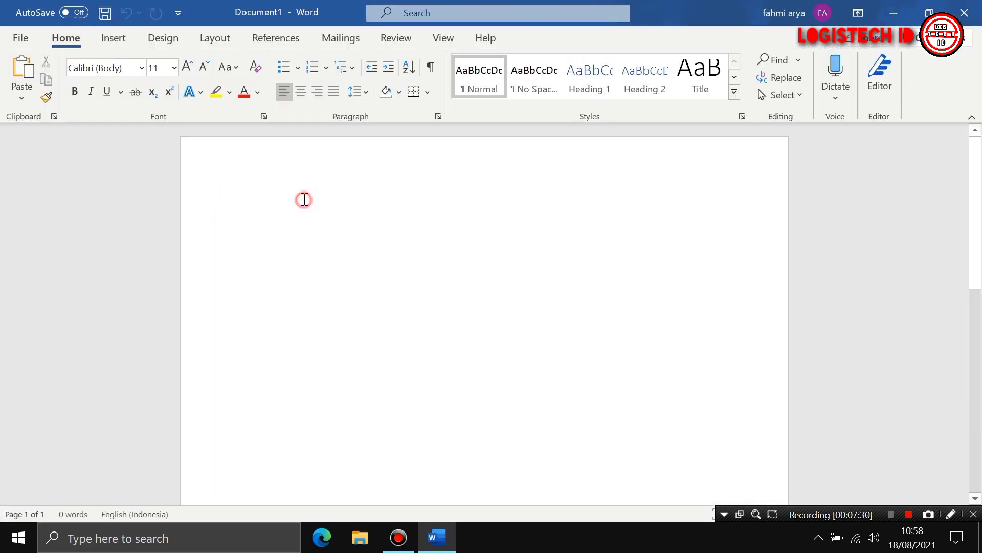
type("dfgdfg")
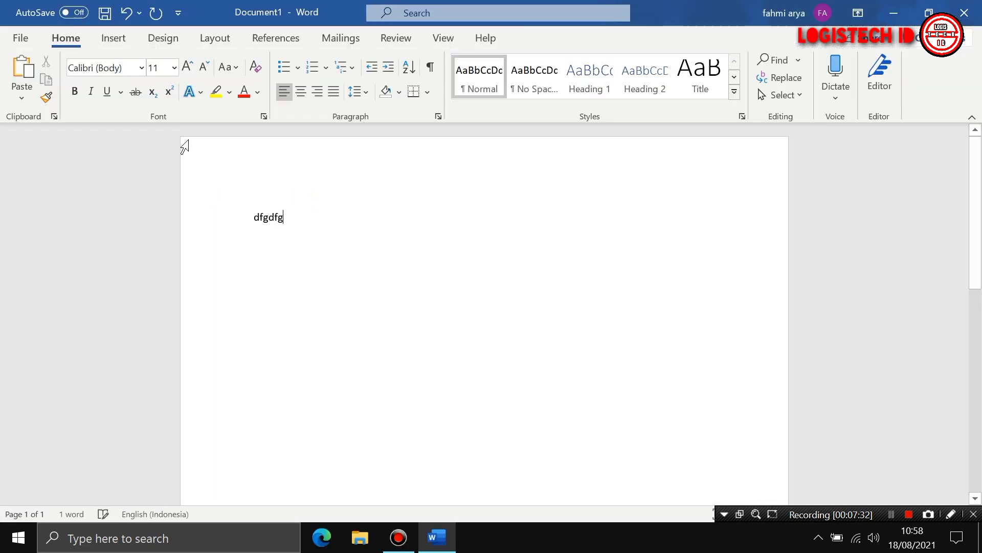
left_click(19, 39)
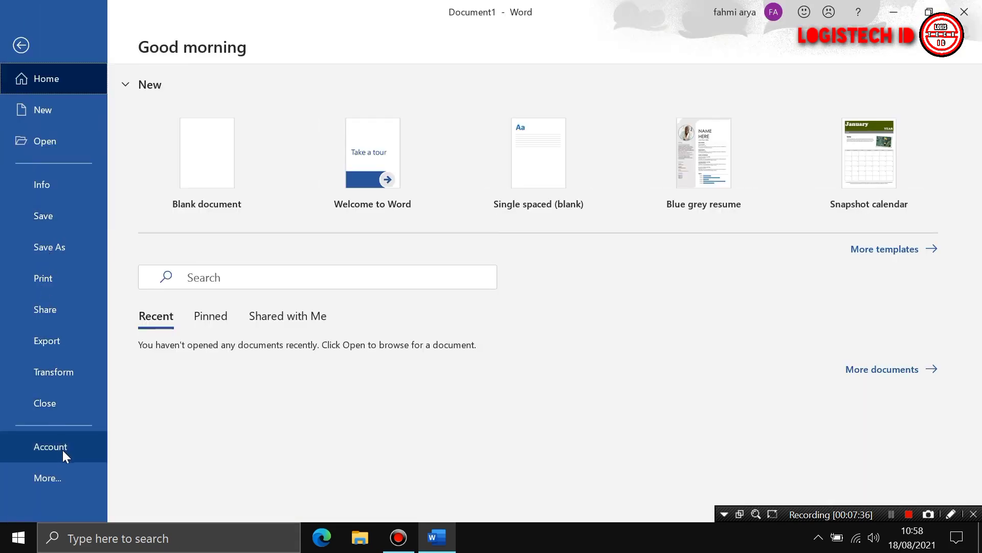
Run Update Now from the Account page and let Word close for the update
left_click(62, 450)
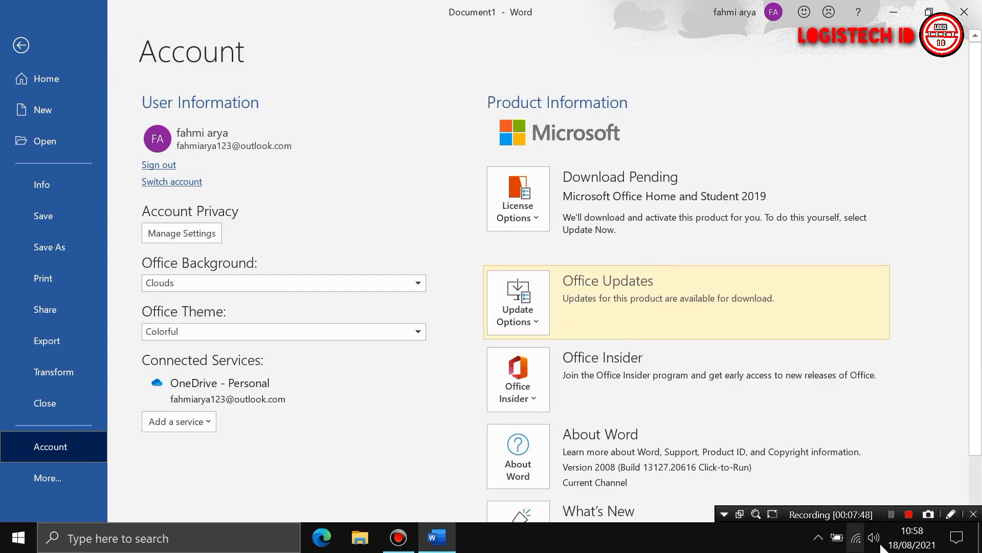
left_click(537, 316)
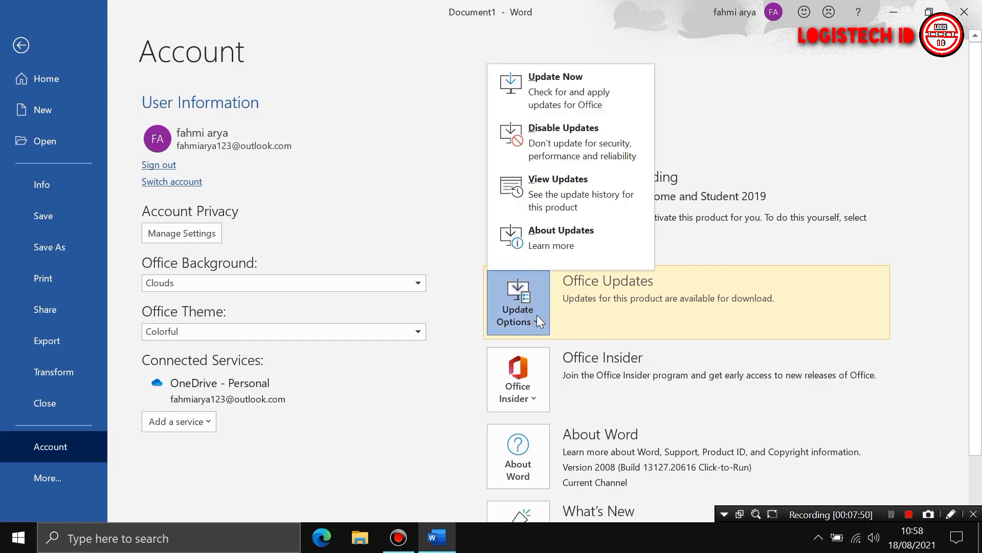
left_click(544, 85)
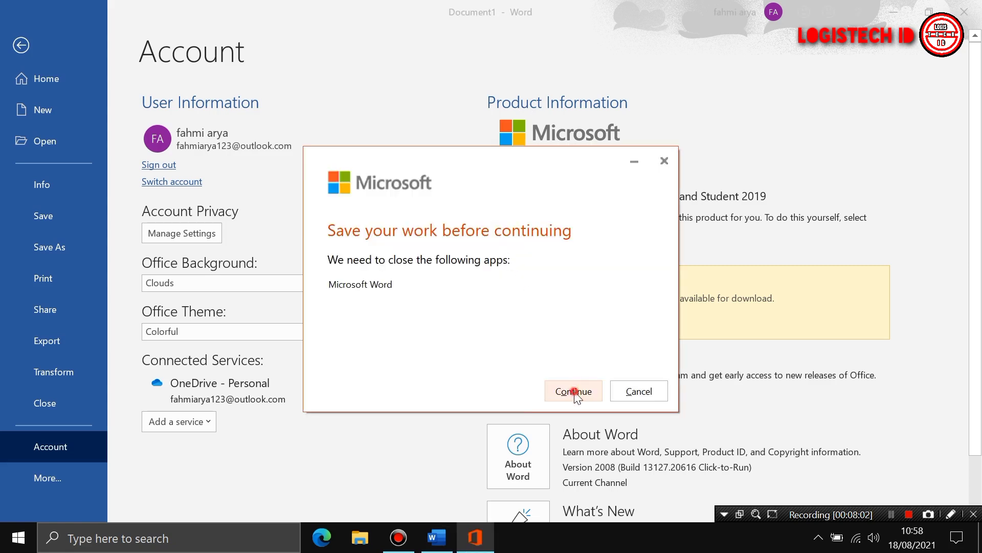
left_click(574, 391)
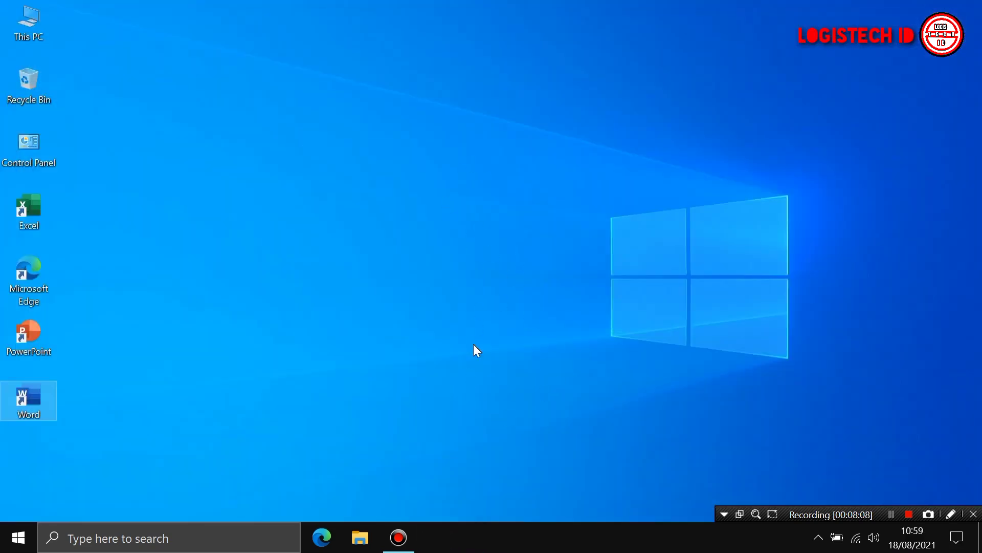
Check the hidden notification-area icons and refresh the desktop
left_click(817, 536)
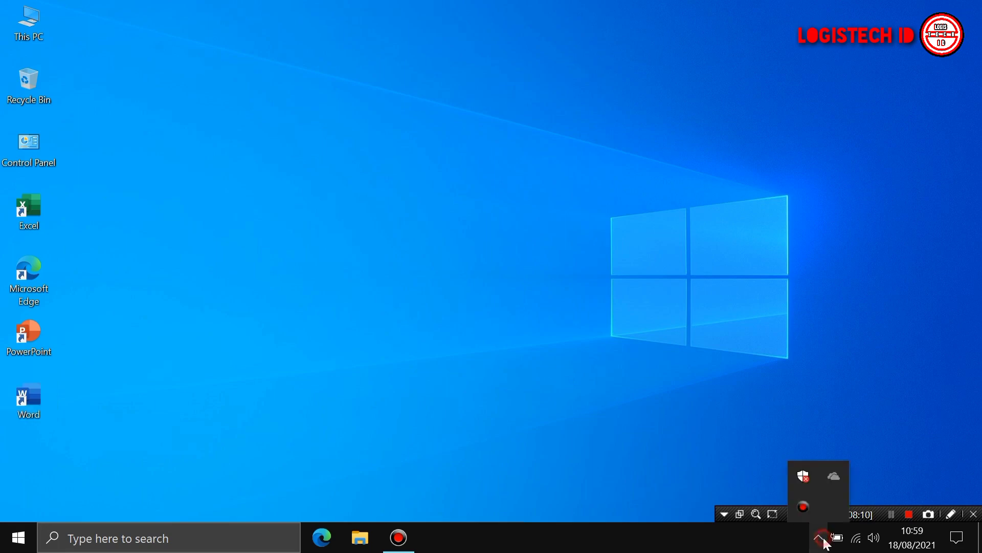
right_click(489, 327)
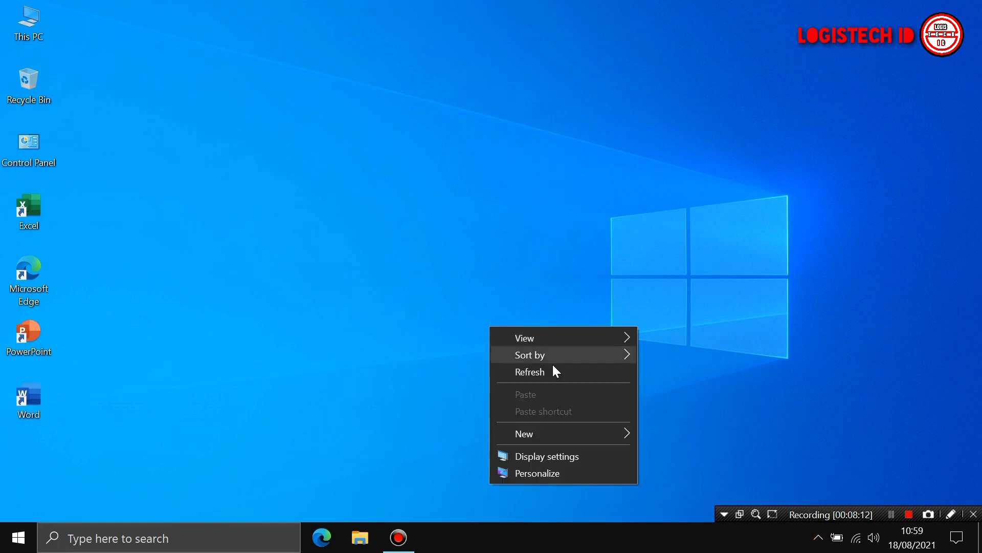
left_click(551, 369)
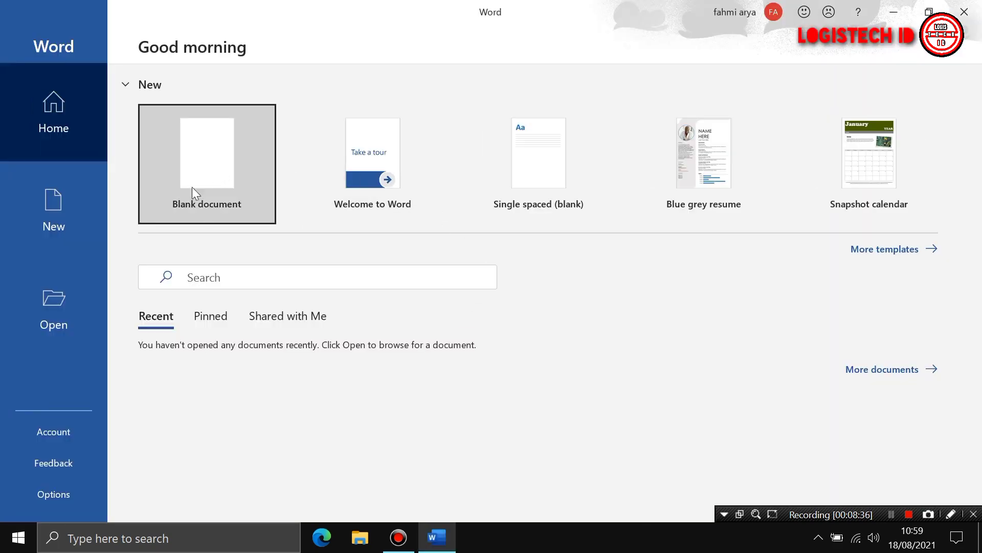
Create a blank document and start Update Now from File > Account
left_click(197, 176)
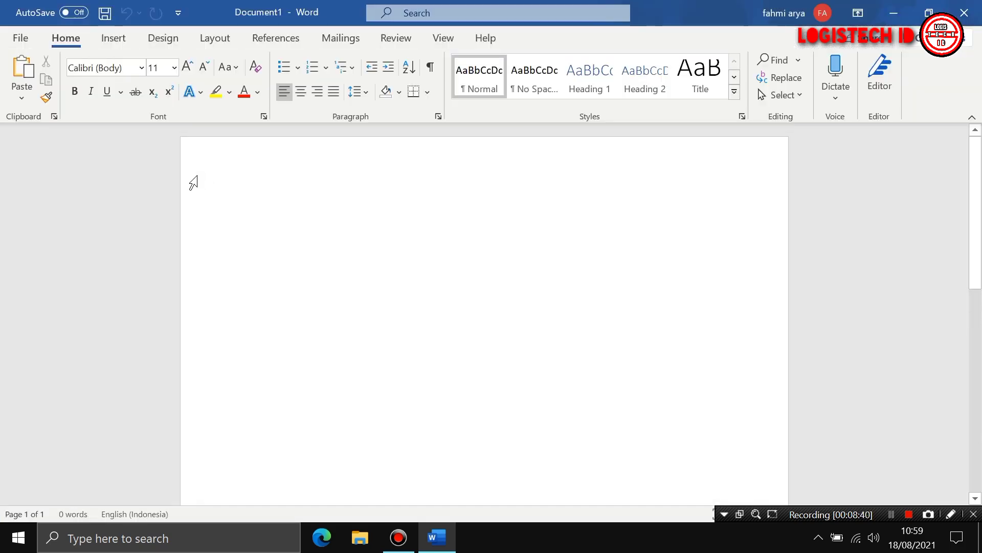
left_click(20, 38)
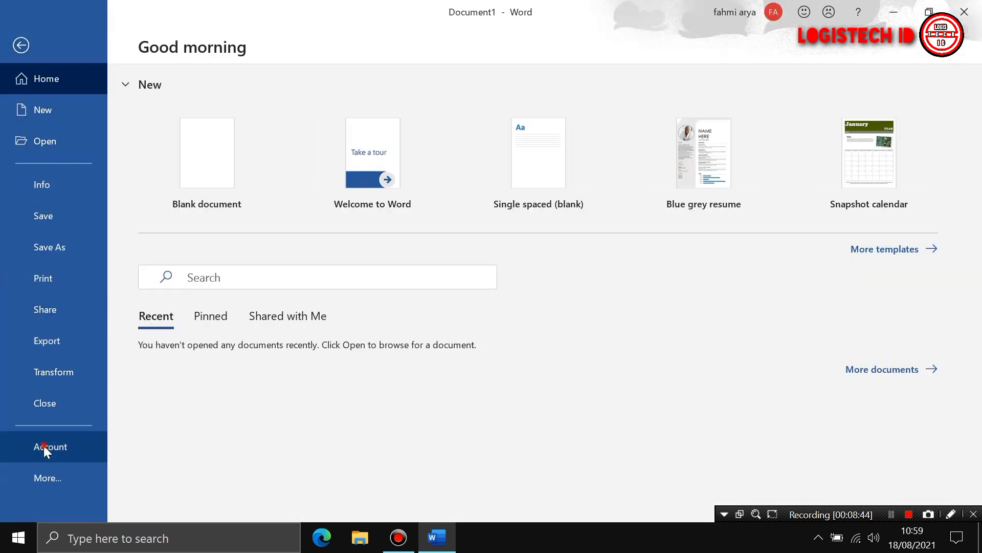
left_click(44, 447)
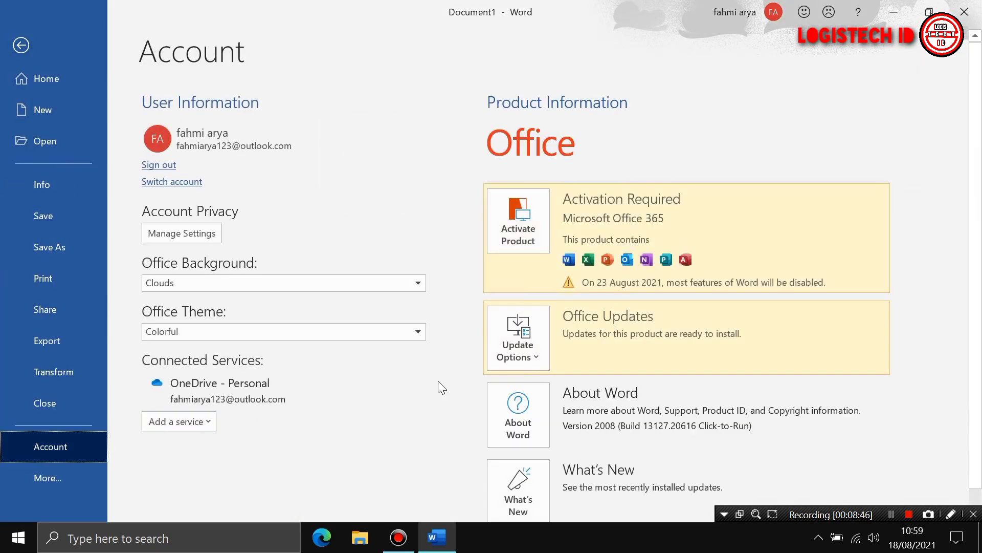
left_click(534, 357)
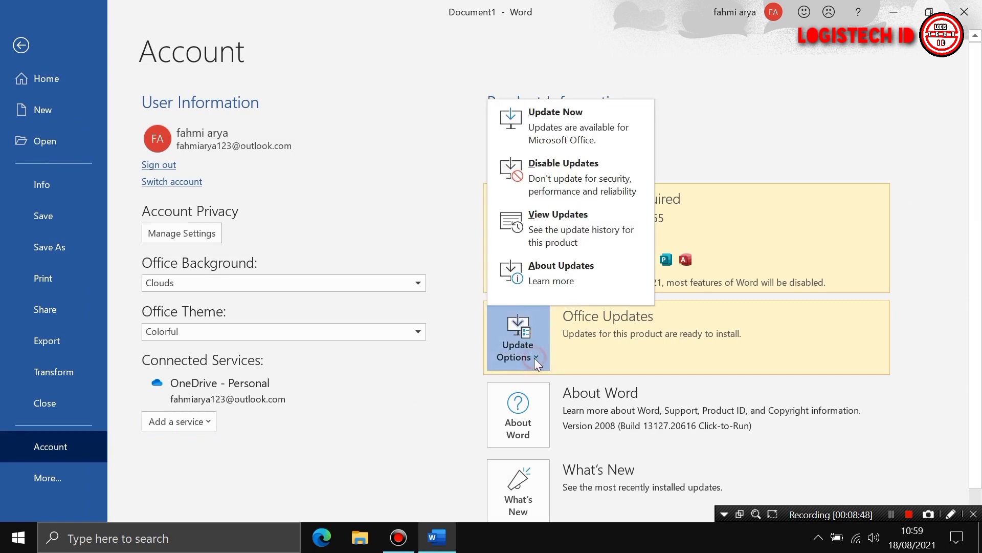
left_click(554, 131)
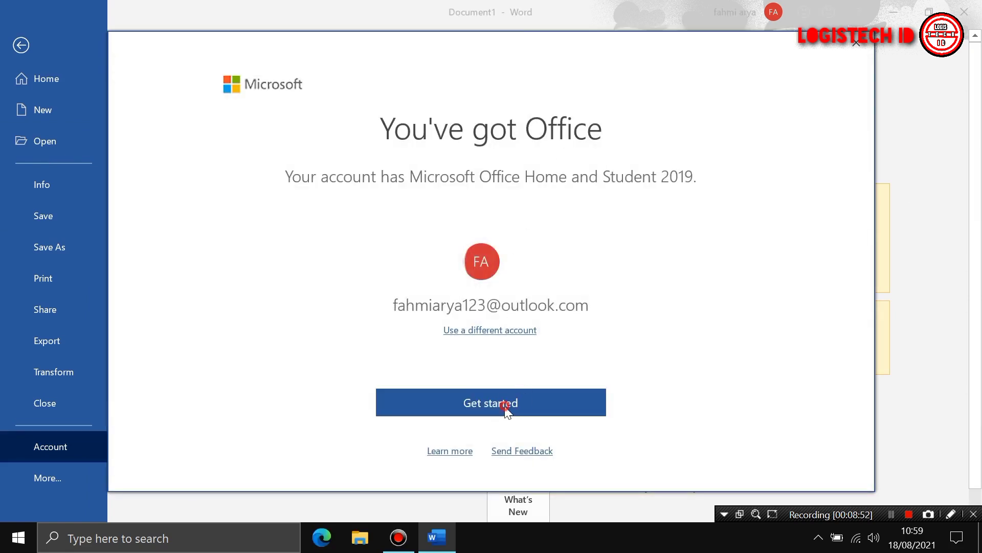
Continue the Home and Student 2019 setup, choose Repair Now, then run Update Now again
left_click(504, 406)
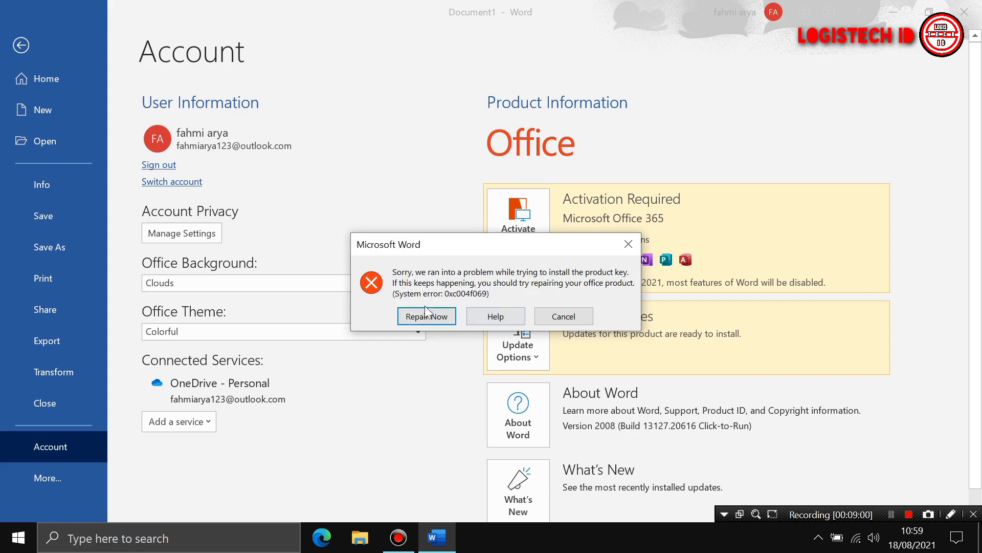
left_click(445, 320)
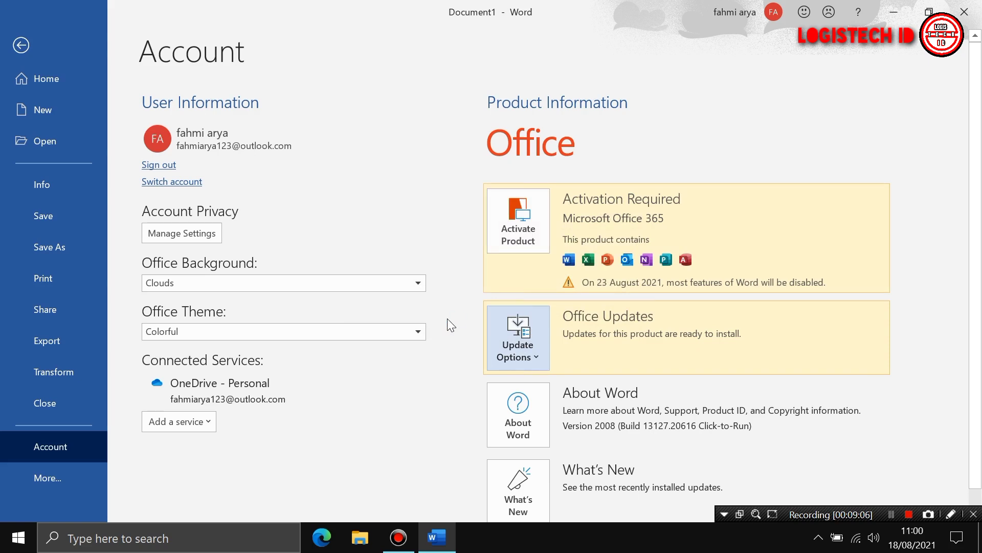
left_click(527, 355)
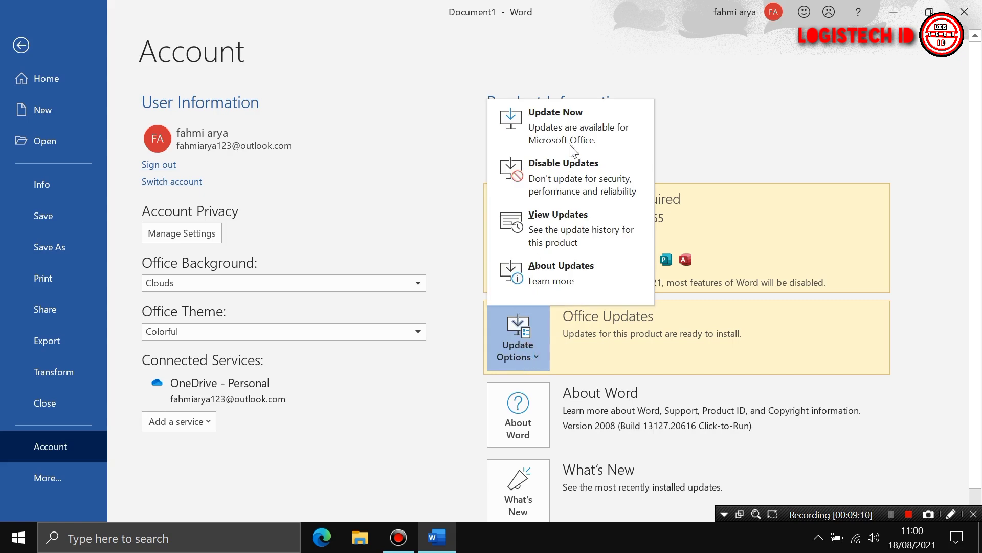
left_click(559, 126)
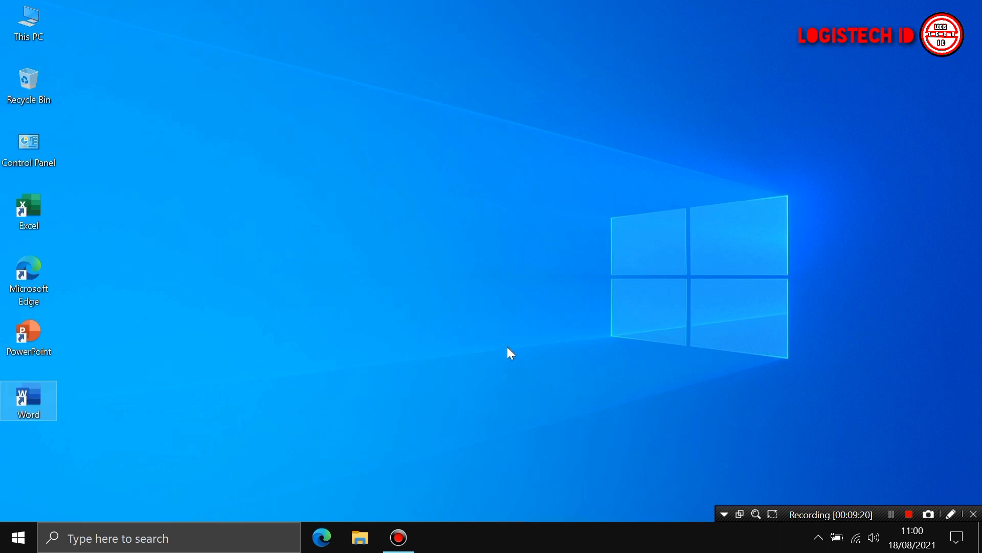
Refresh the desktop repeatedly from its context menu while Word relaunches
right_click(347, 311)
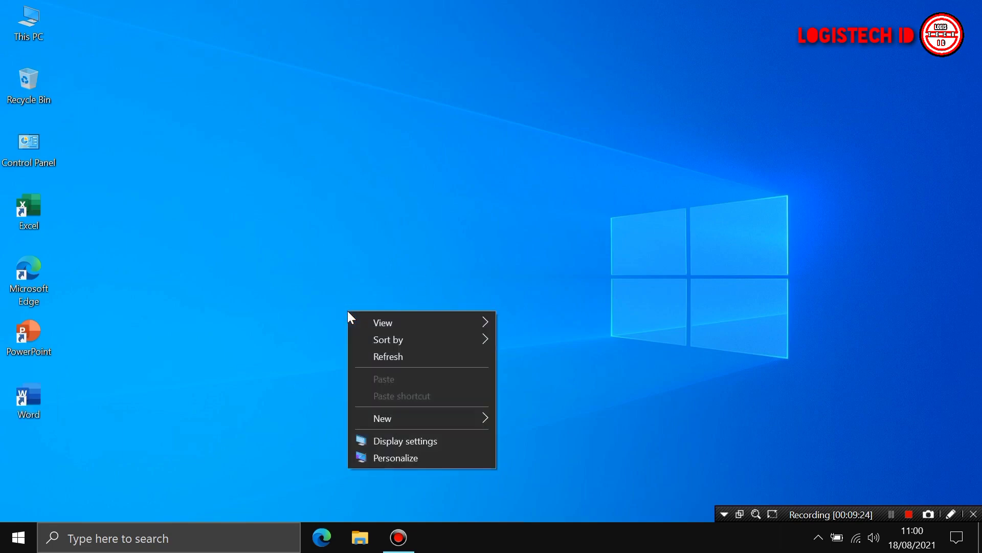
right_click(309, 289)
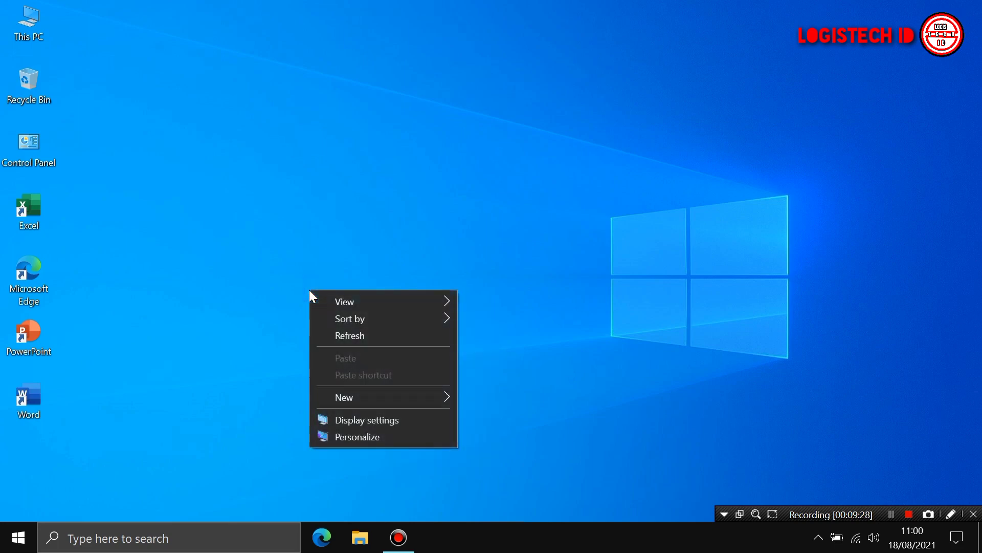
key("e")
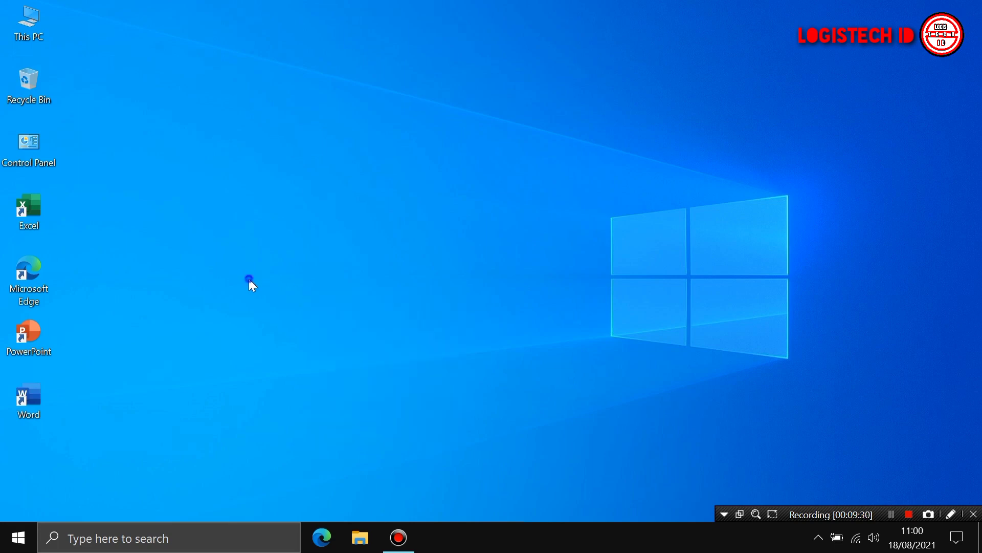
right_click(248, 278)
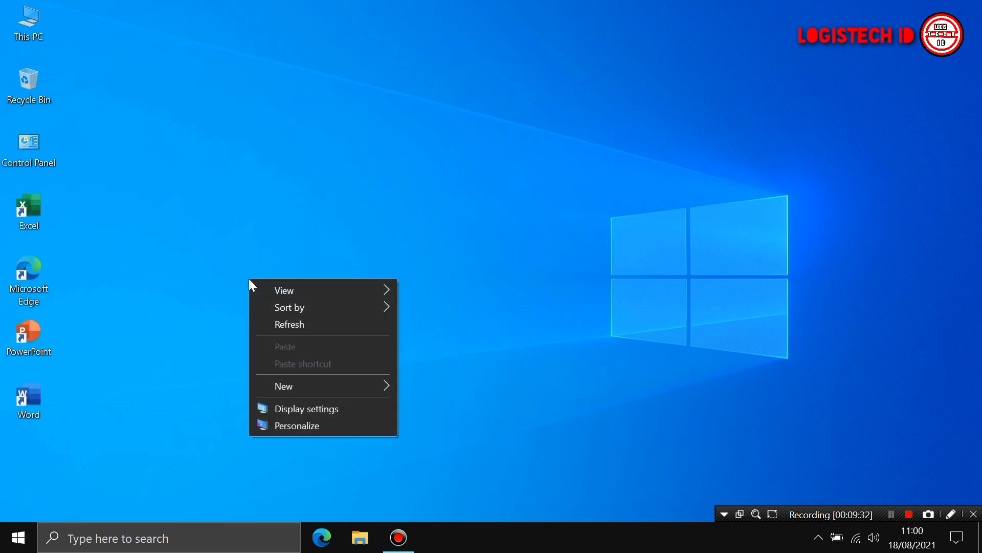
left_click(287, 219)
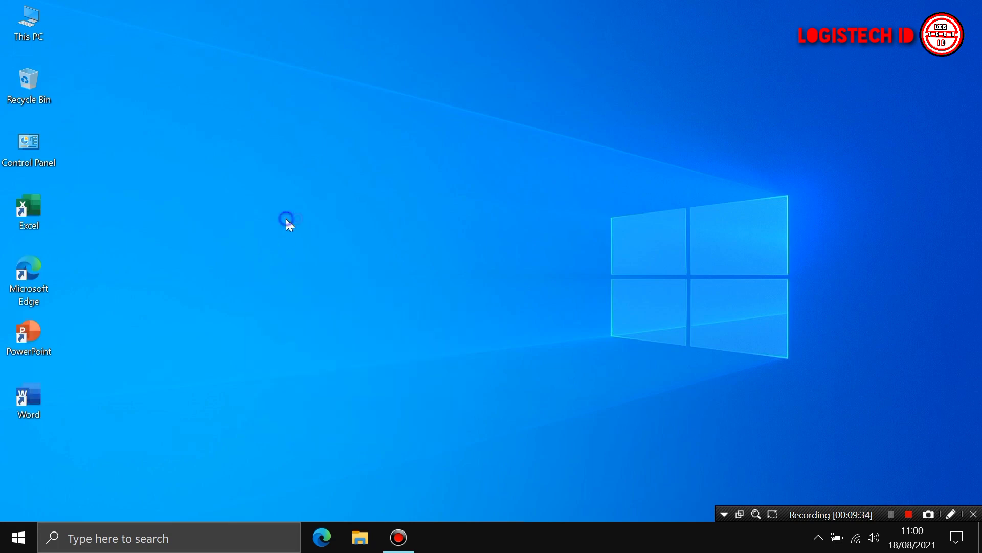
right_click(286, 219)
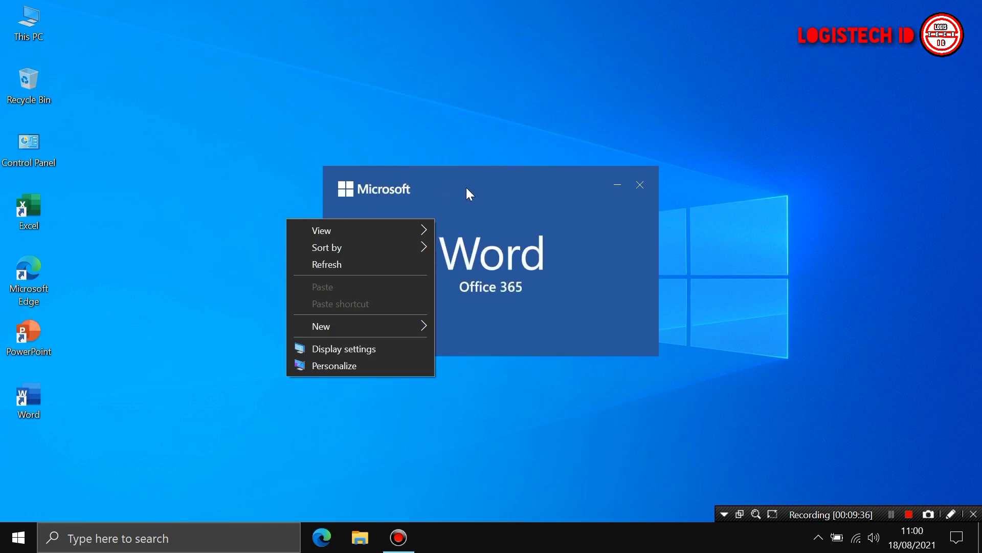
Close the updates-installed notice and accept the license agreement on blank Document1
left_click(467, 188)
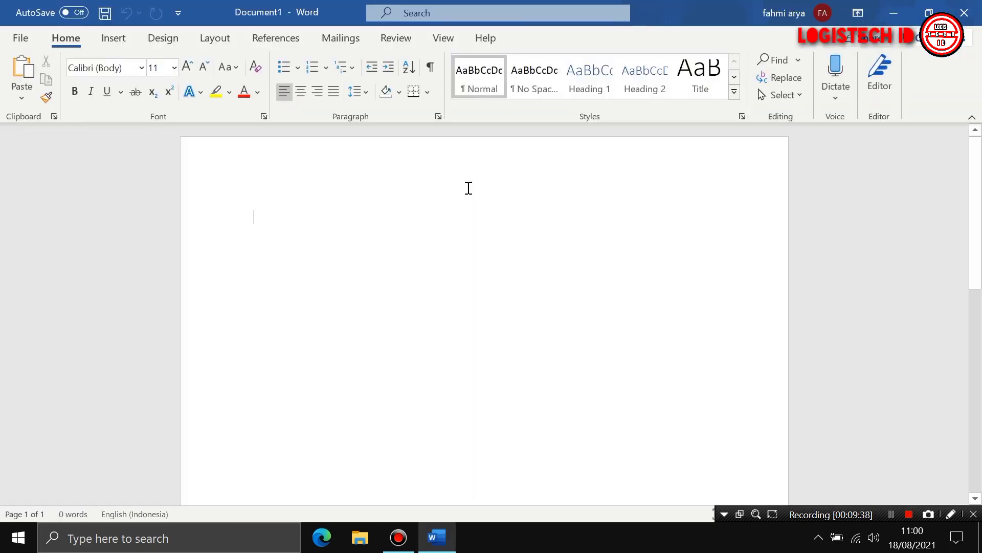
left_click(385, 216)
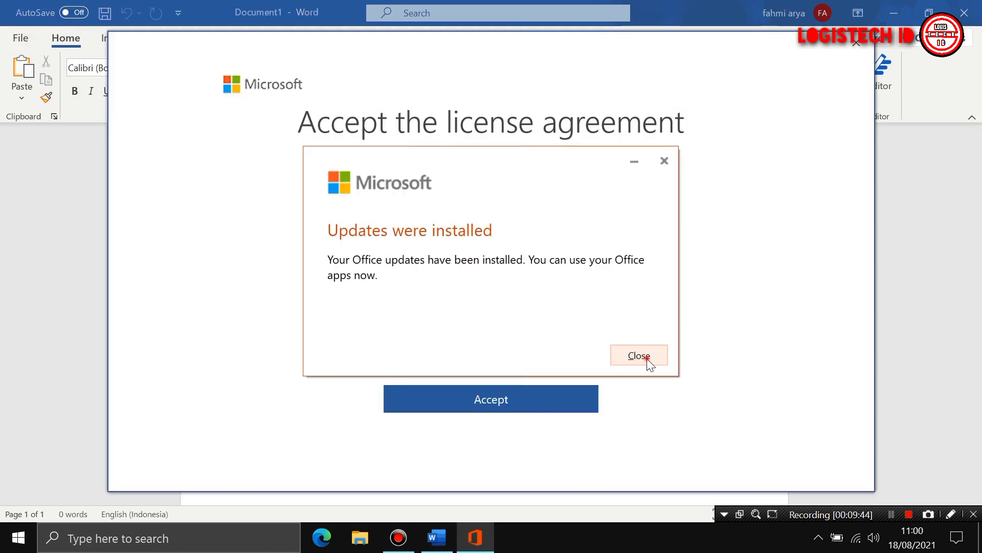
left_click(639, 355)
left_click(481, 400)
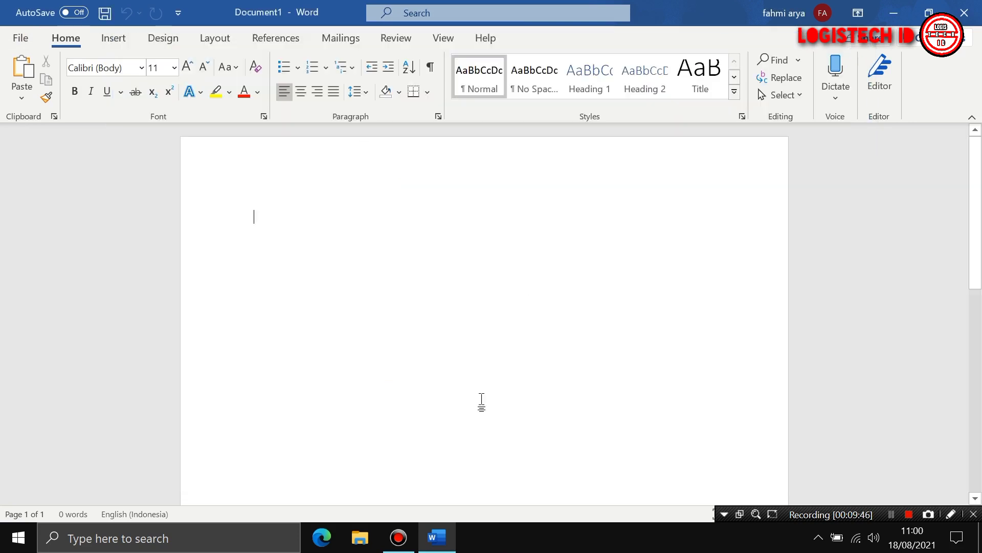
Confirm Office Home and Student 2019 shows as activated on the Account page, then close Word
left_click(28, 39)
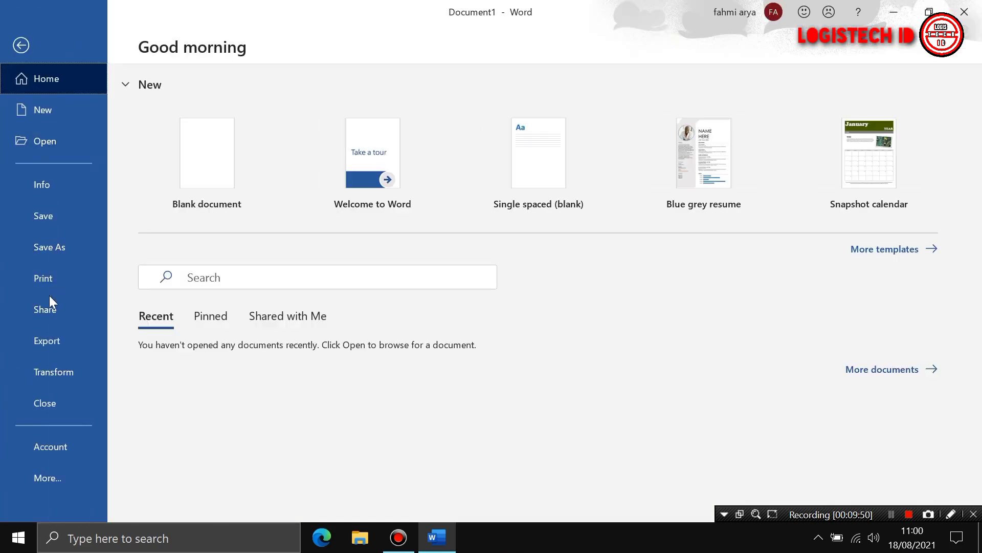
left_click(58, 450)
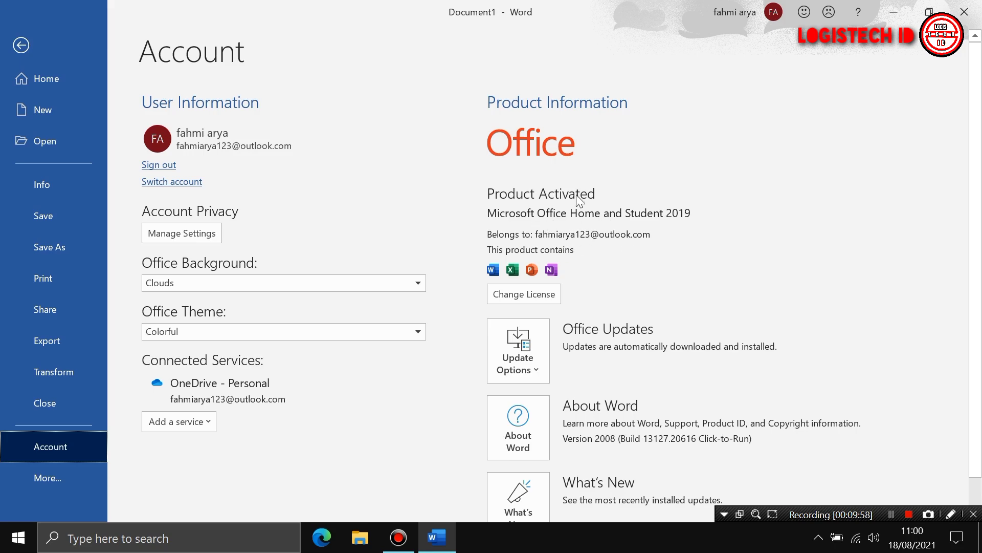
left_click(965, 11)
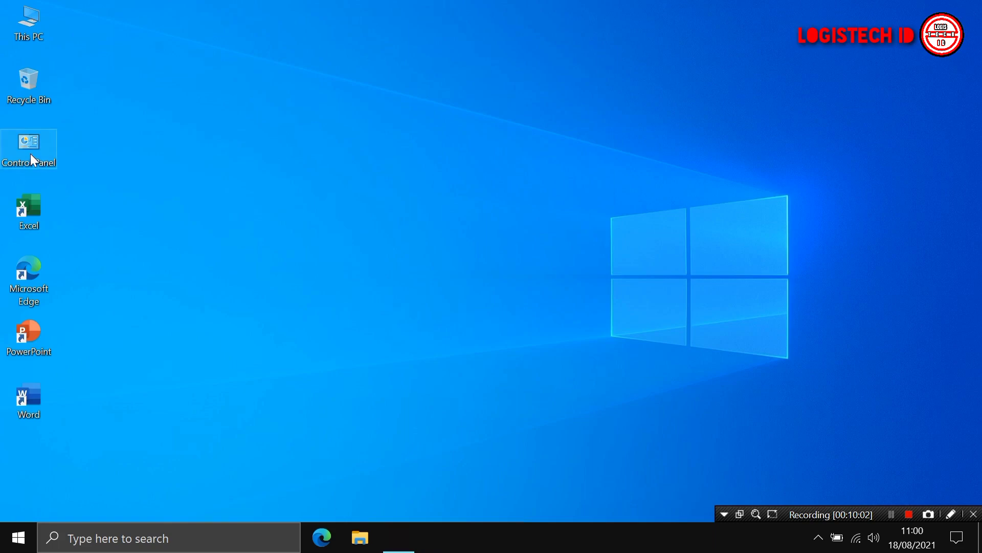
left_click(29, 153)
double_click(45, 155)
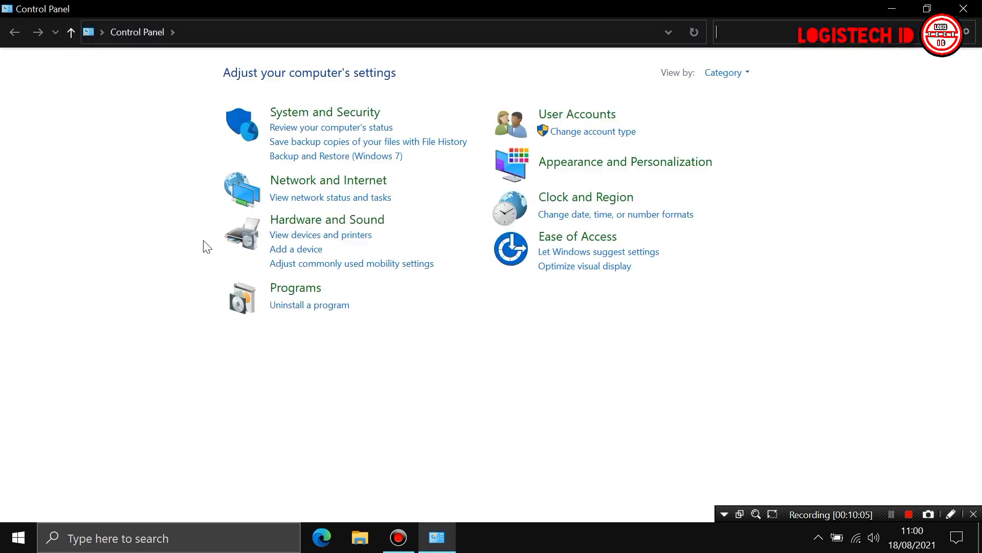
left_click(303, 307)
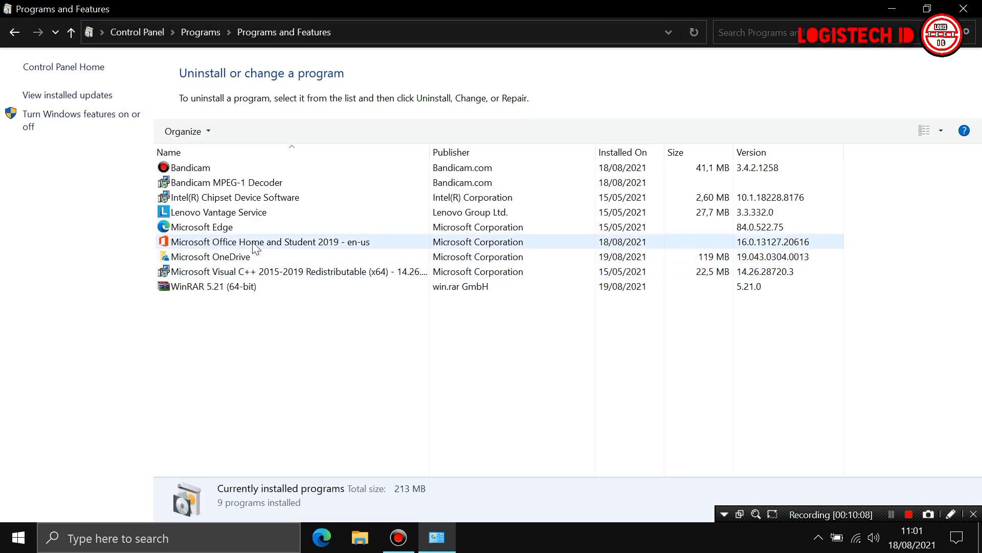
left_click(252, 243)
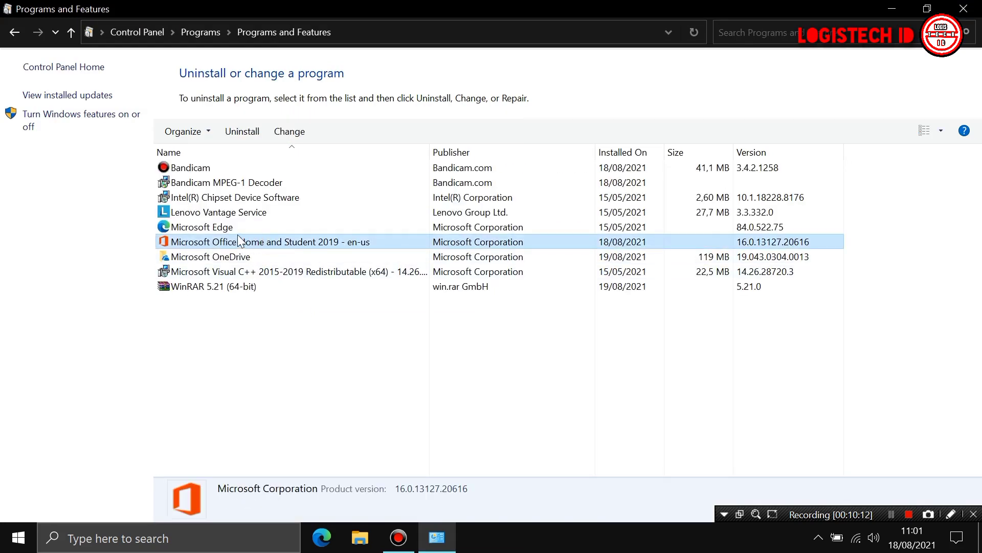
left_click(963, 8)
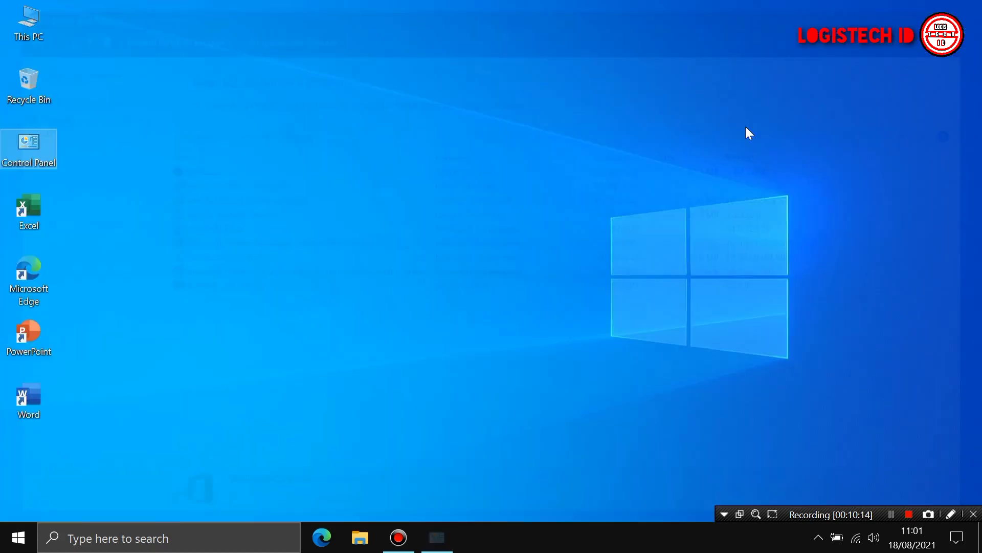